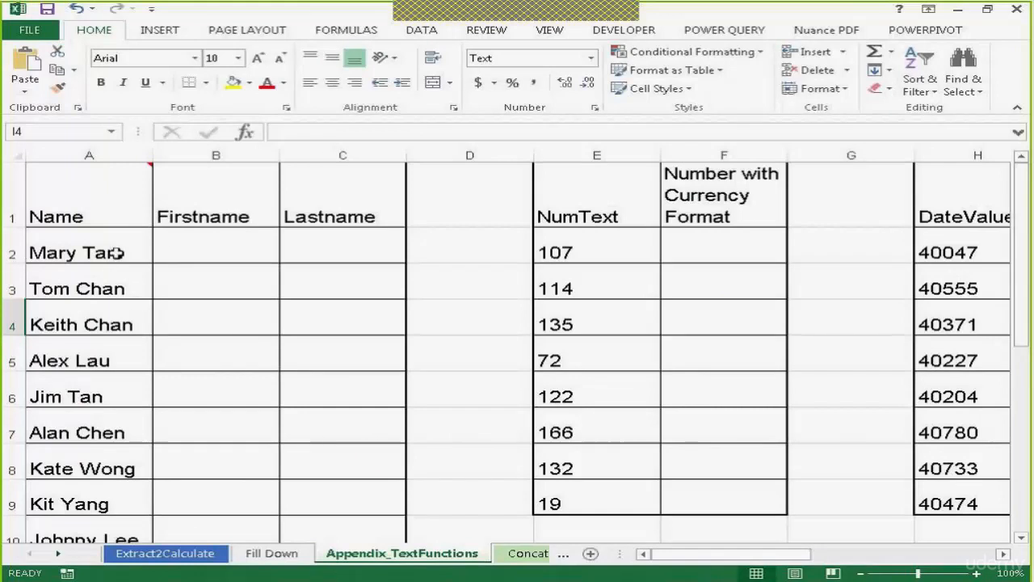
Step: Enter the formula =LEFT(A2,4) in cell B2 of the Firstname column
{"action": "left_click", "coordinate": [203, 245]}
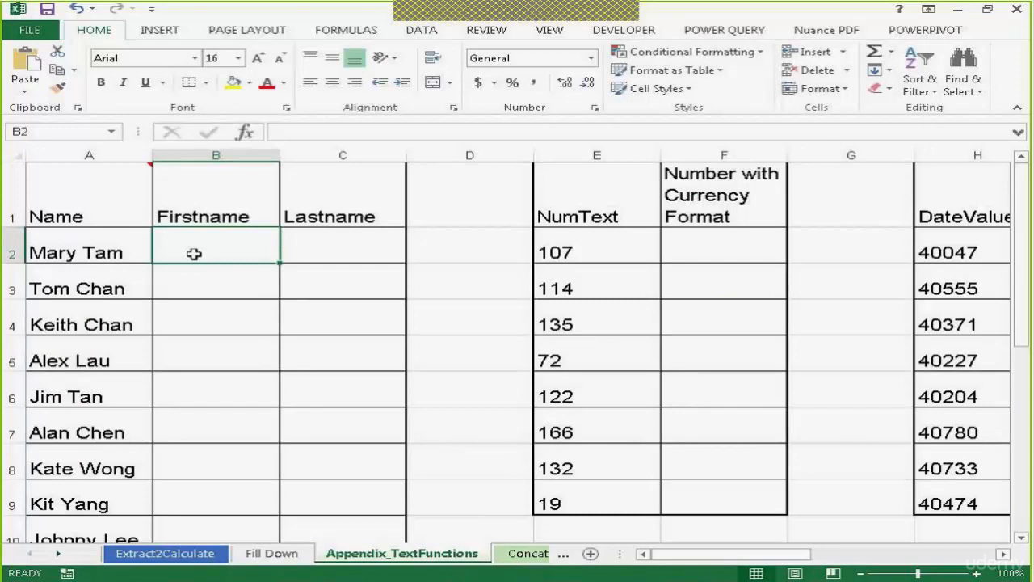
{"action": "left_click", "coordinate": [220, 296]}
{"action": "left_click", "coordinate": [205, 255]}
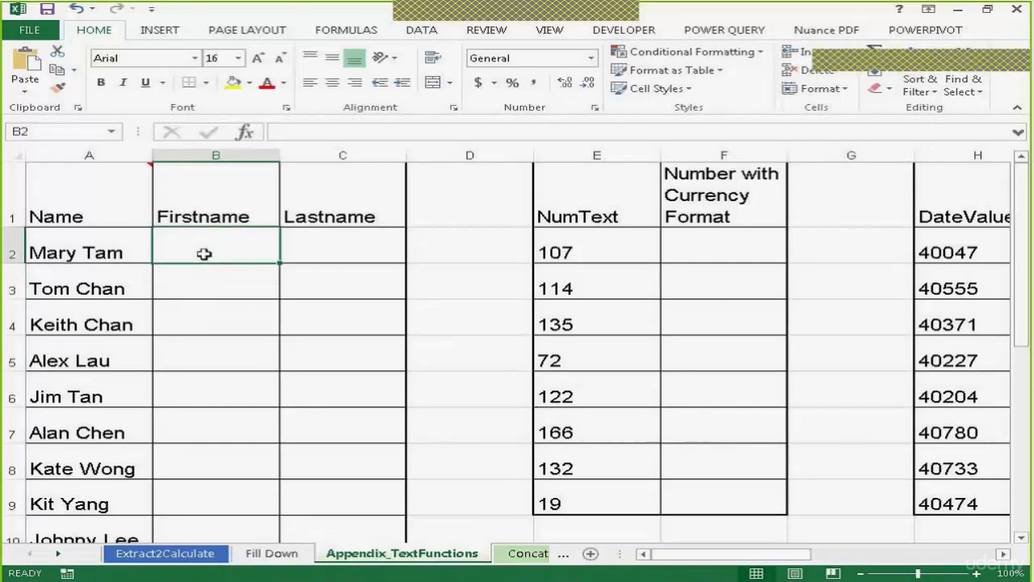
{"action": "type", "text": "="}
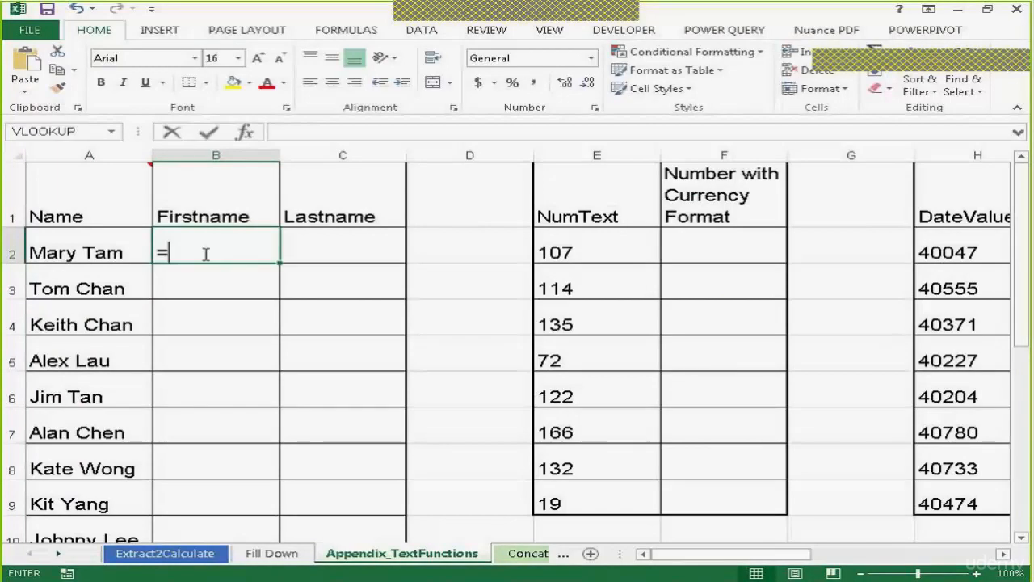
{"action": "type", "text": "left("}
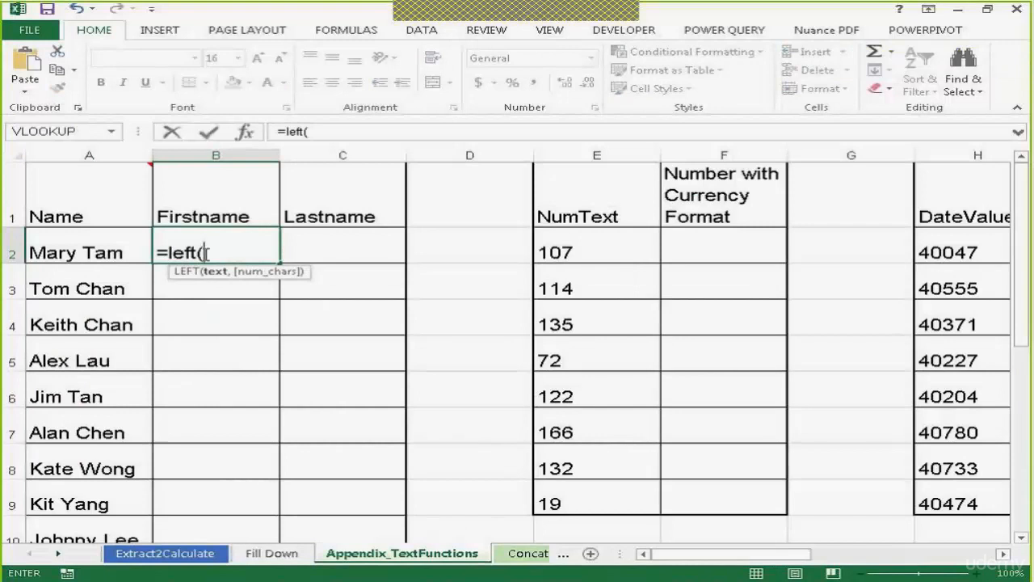
{"action": "left_click", "coordinate": [108, 249]}
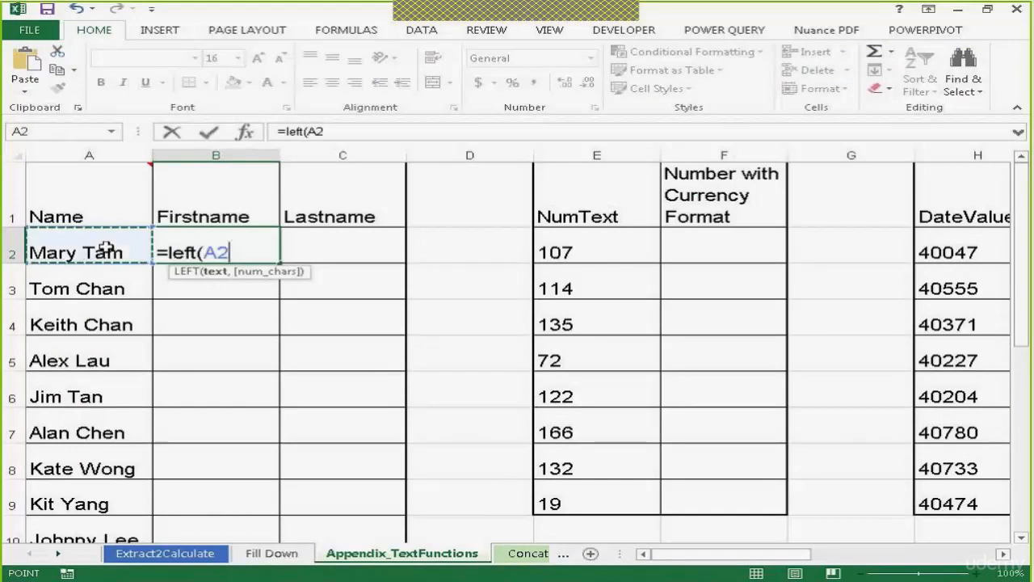
{"action": "type", "text": ","}
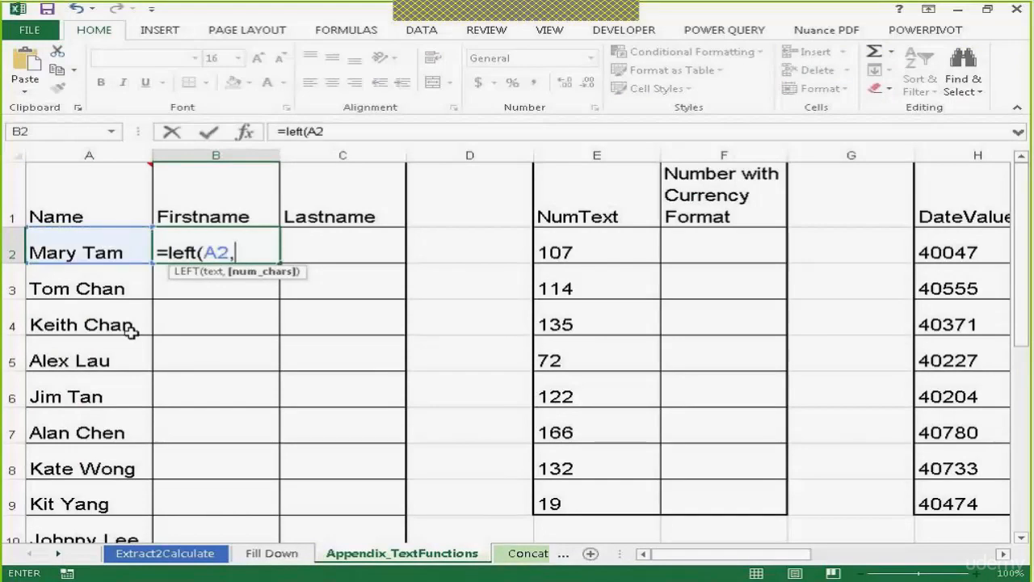
{"action": "type", "text": "4)"}
{"action": "key", "text": "Return"}
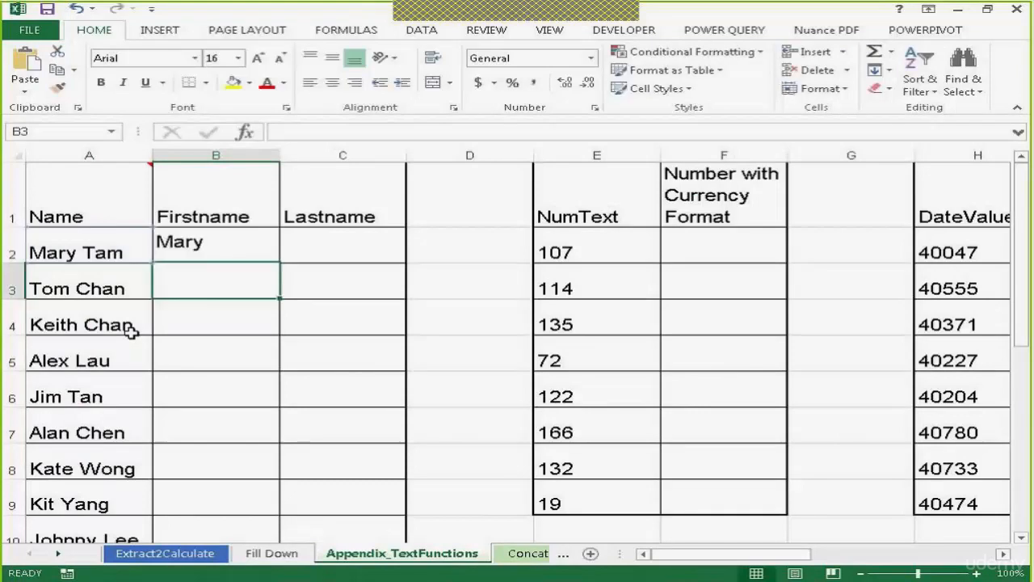
Step: Try filling the B2 formula down to B4, and clear the copies in B3:B4
{"action": "left_click", "coordinate": [231, 240]}
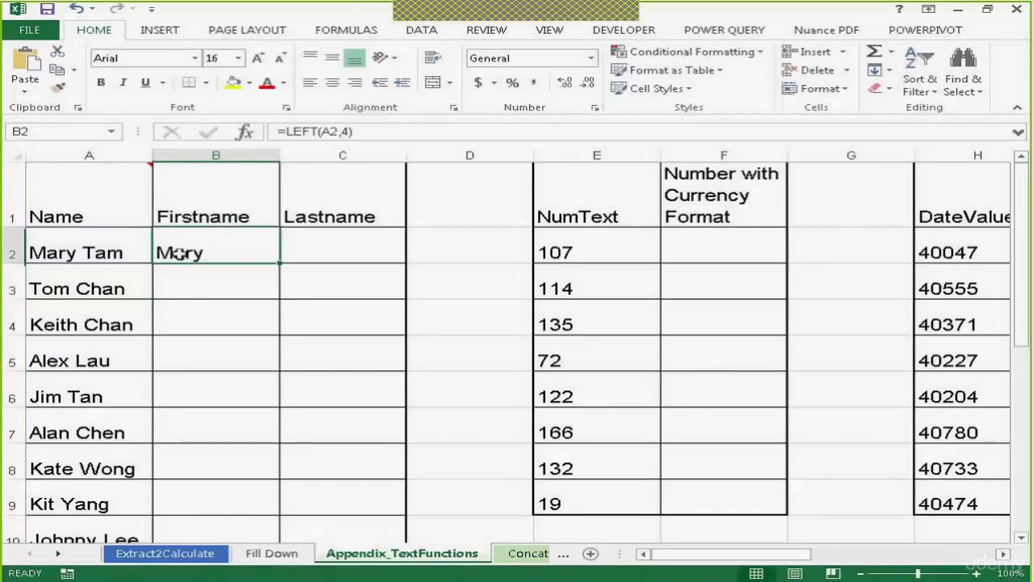
{"action": "left_click_drag", "start_coordinate": [280, 263], "coordinate": [273, 330]}
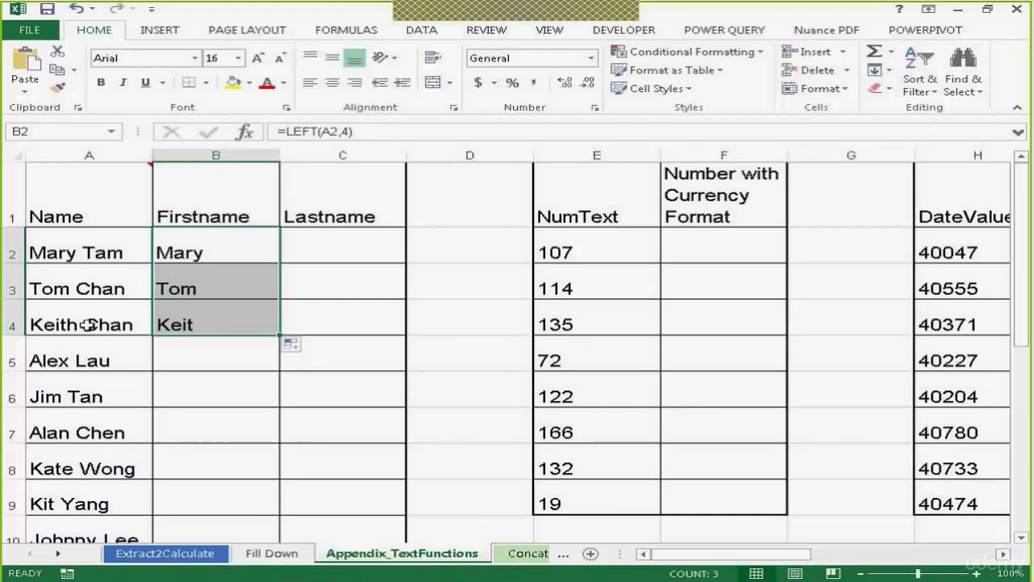
{"action": "left_click_drag", "start_coordinate": [199, 282], "coordinate": [202, 319]}
{"action": "key", "text": "Delete"}
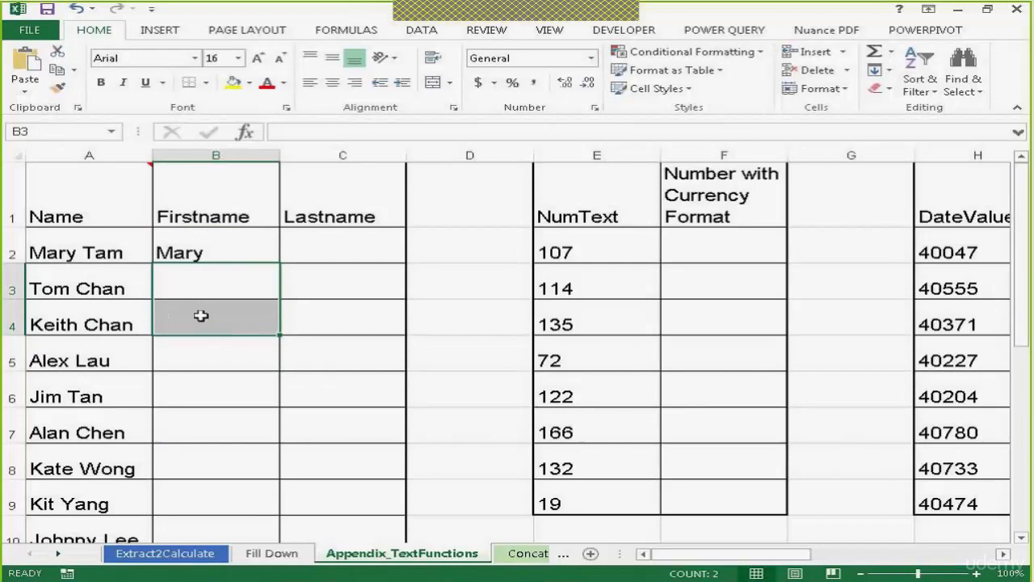
Step: Replace the fixed character count in B2's LEFT formula with FIND(" ",A2)-1 and fill the formula down the Firstname column
{"action": "double_click", "coordinate": [219, 246]}
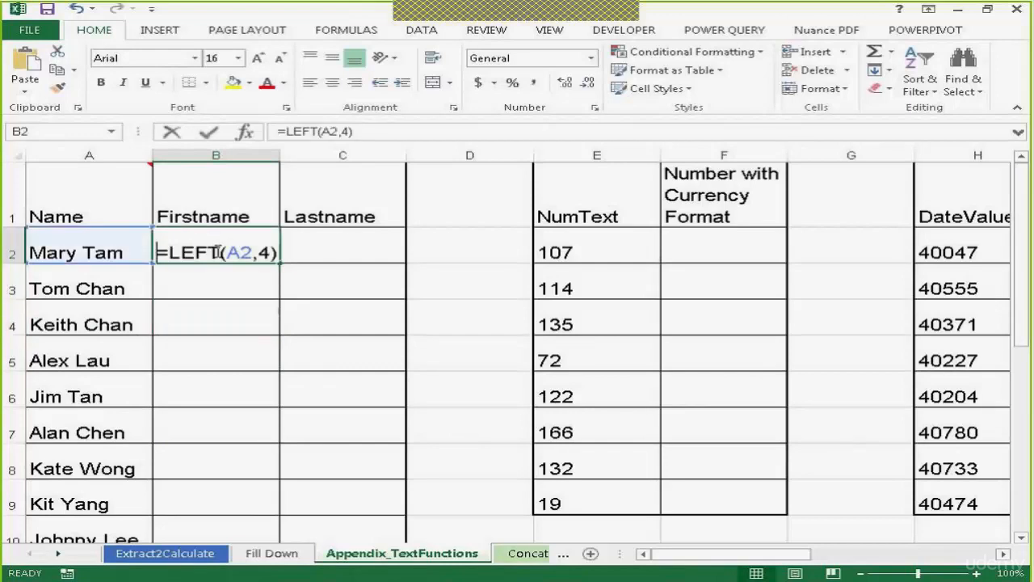
{"action": "double_click", "coordinate": [266, 253]}
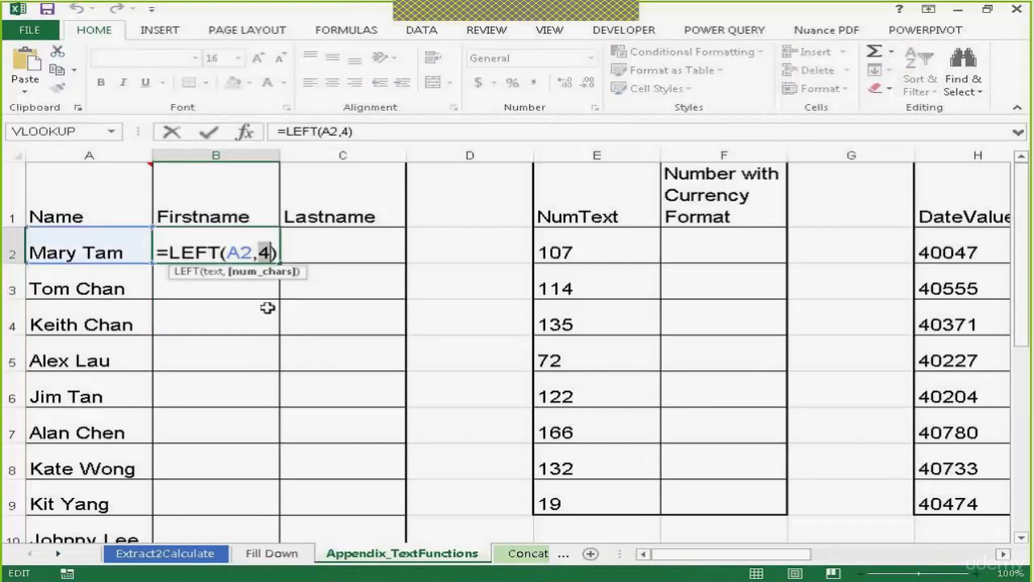
{"action": "type", "text": "find("}
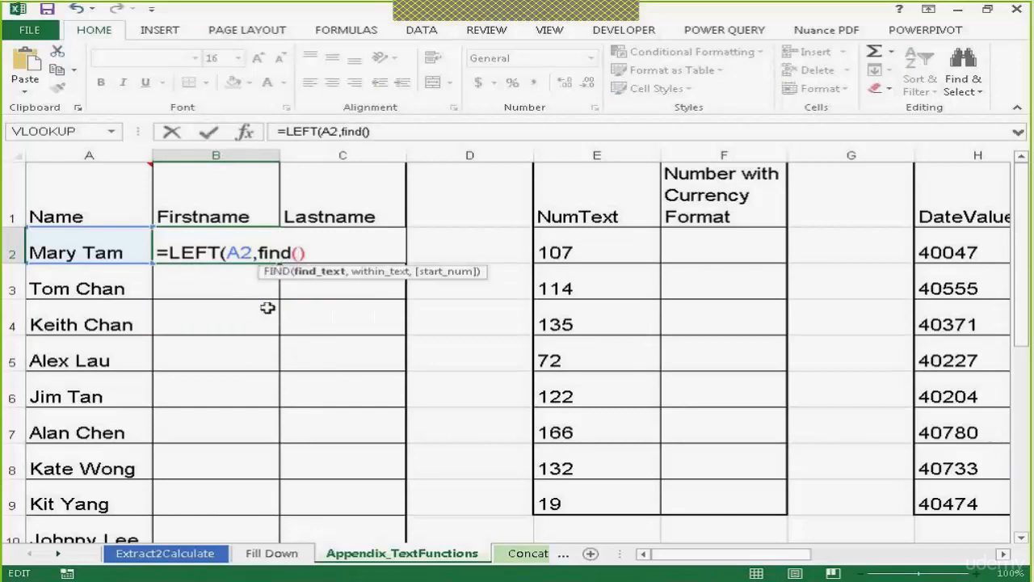
{"action": "type", "text": "\" \","}
{"action": "left_click", "coordinate": [106, 247]}
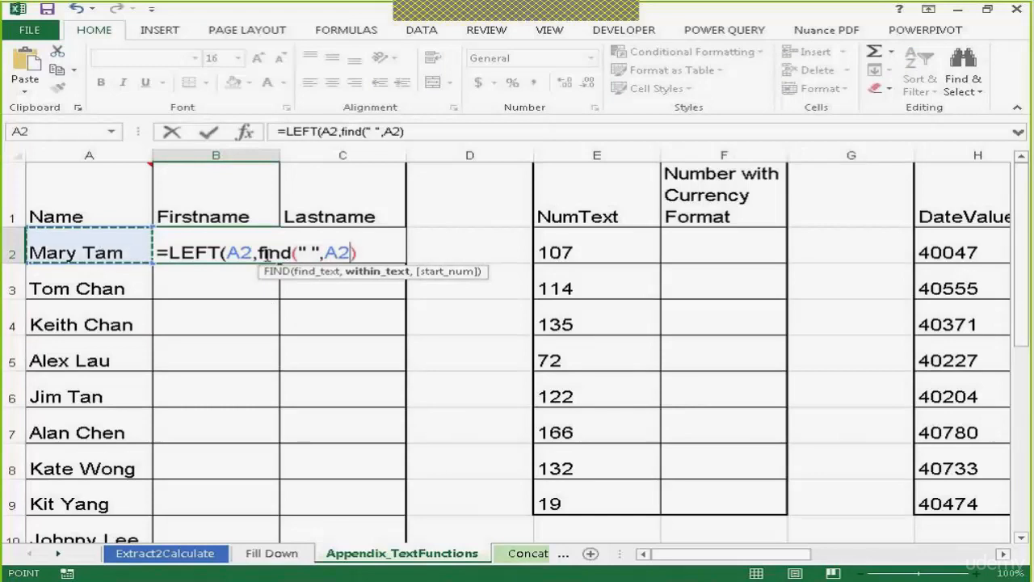
{"action": "type", "text": "-1"}
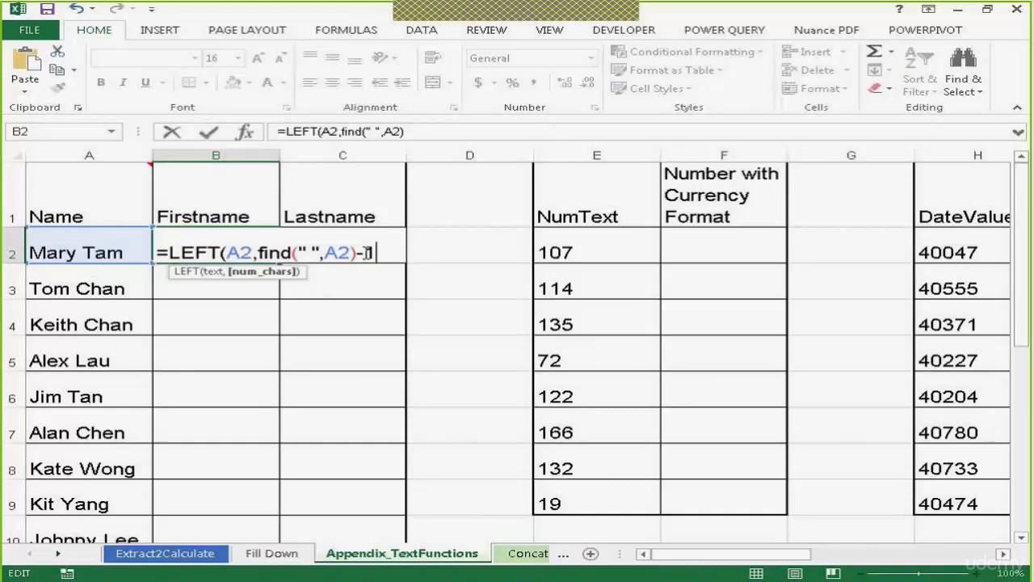
{"action": "type", "text": ")"}
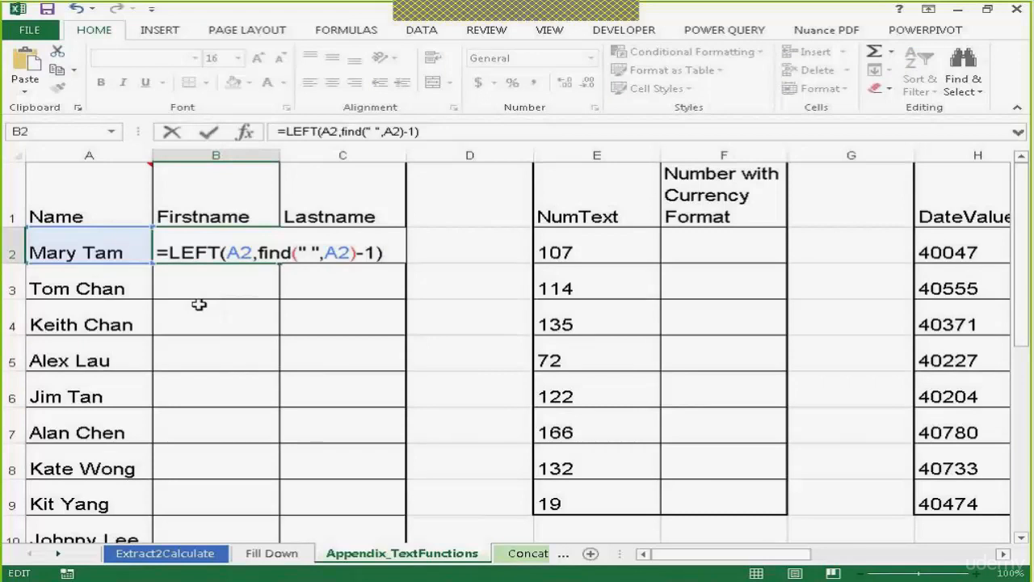
{"action": "type", "text": ")"}
{"action": "key", "text": "Return"}
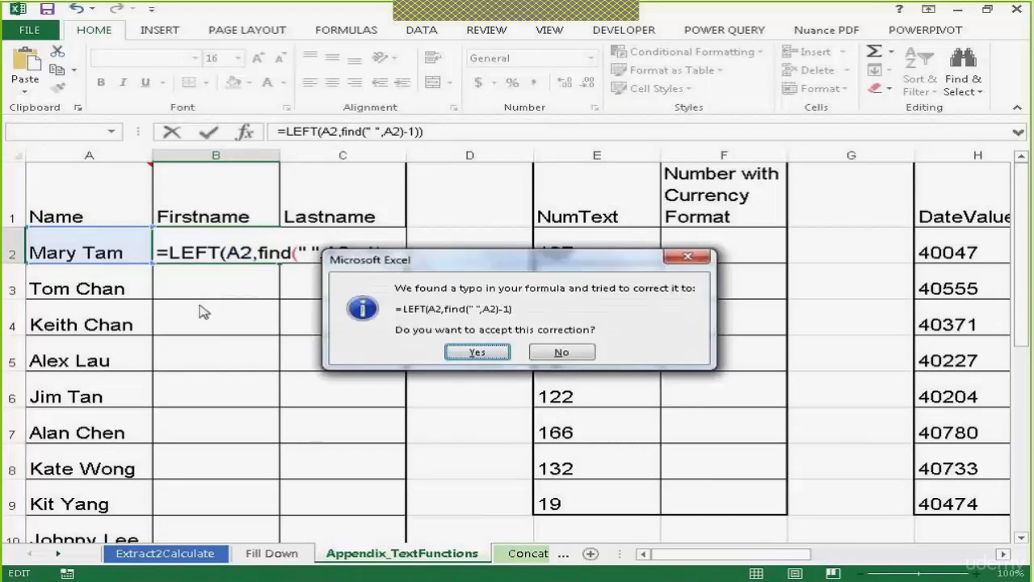
{"action": "left_click", "coordinate": [478, 352]}
{"action": "left_click", "coordinate": [241, 247]}
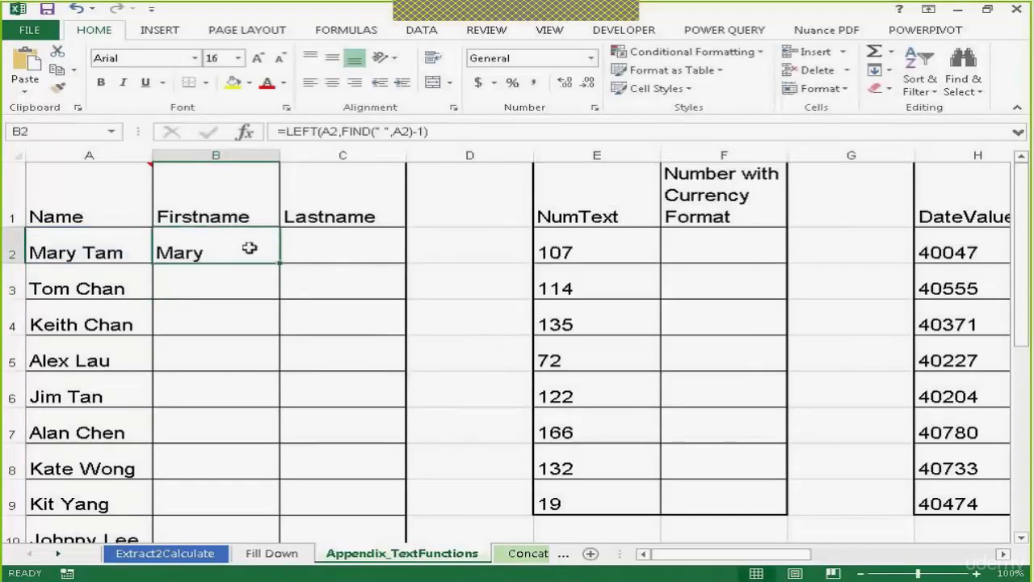
{"action": "double_click", "coordinate": [280, 263]}
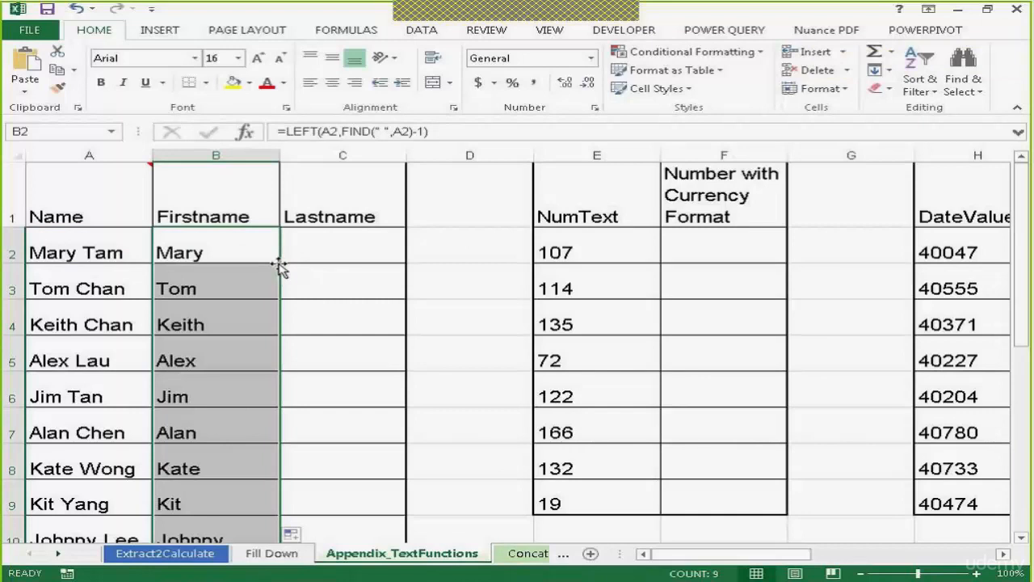
Step: Begin a MID formula in C2 that takes text from A2, with FIND(" ",A2)+1 as the start position
{"action": "left_click", "coordinate": [312, 237]}
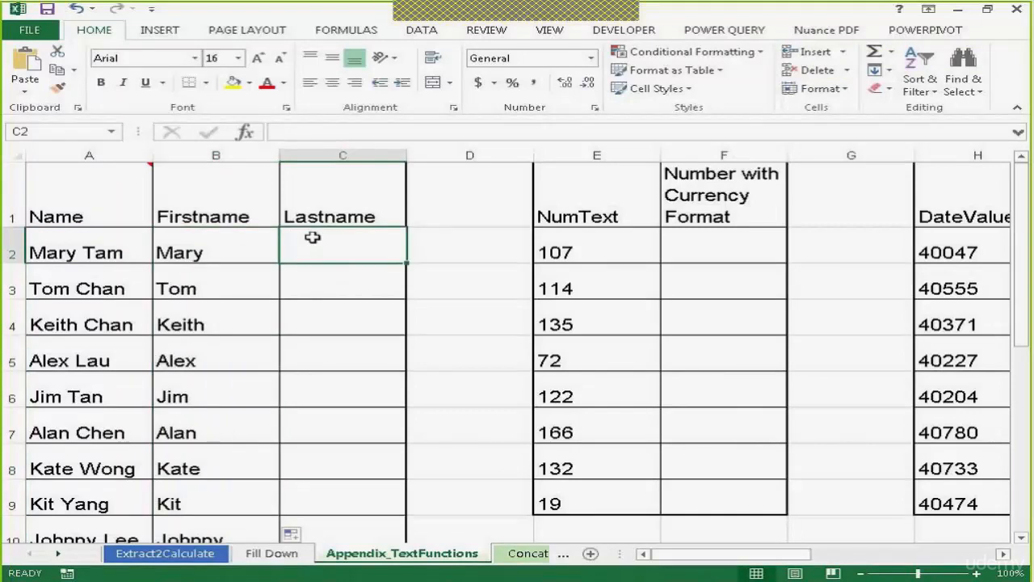
{"action": "type", "text": "="}
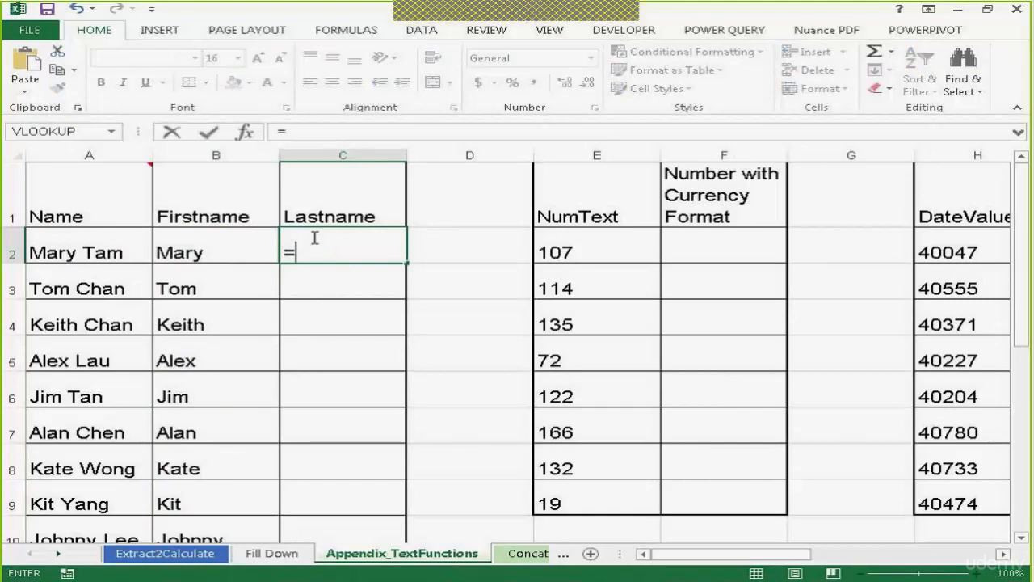
{"action": "type", "text": "mid("}
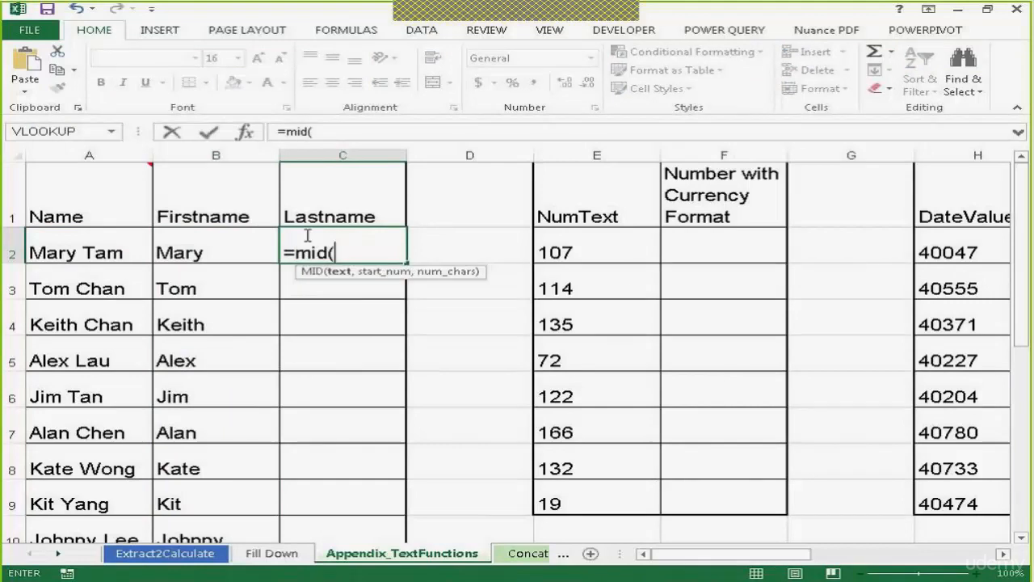
{"action": "left_click", "coordinate": [93, 248]}
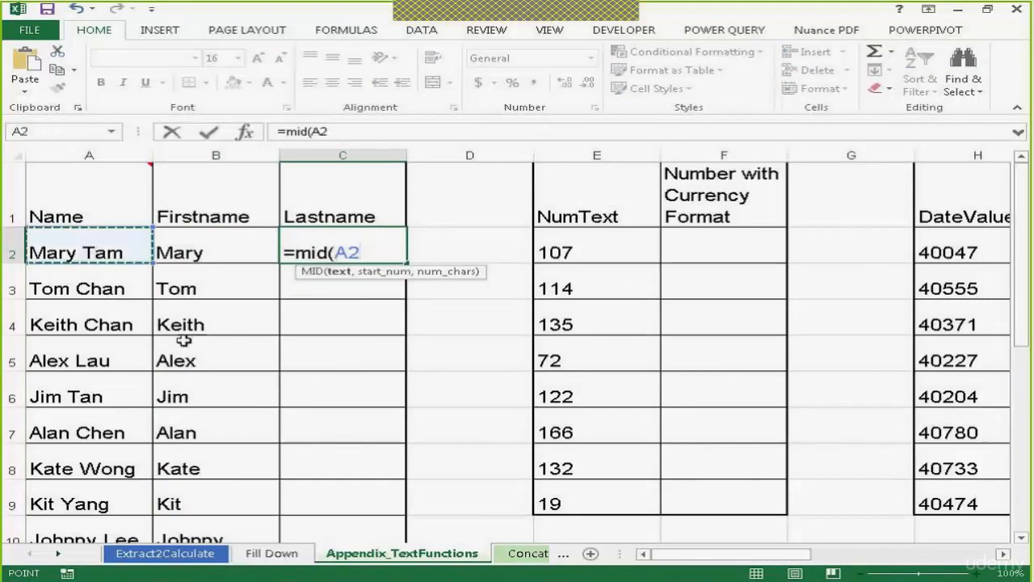
{"action": "type", "text": ","}
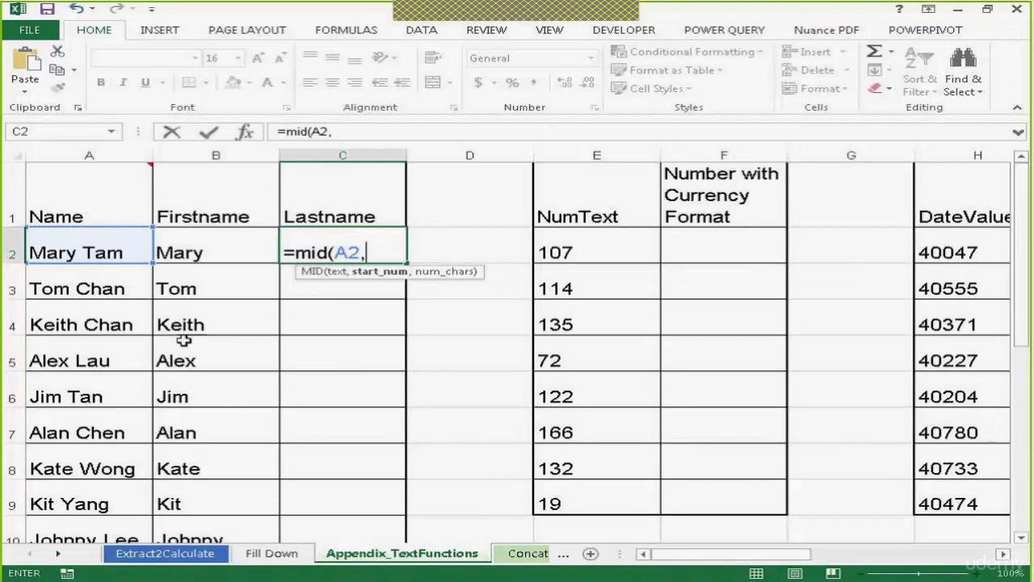
{"action": "type", "text": "find"}
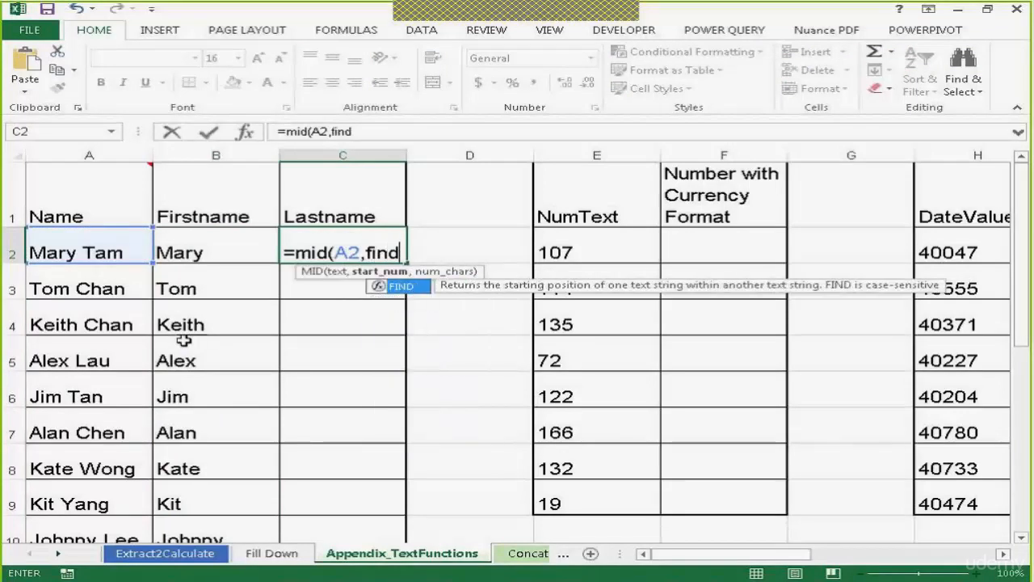
{"action": "type", "text": "(\" \""}
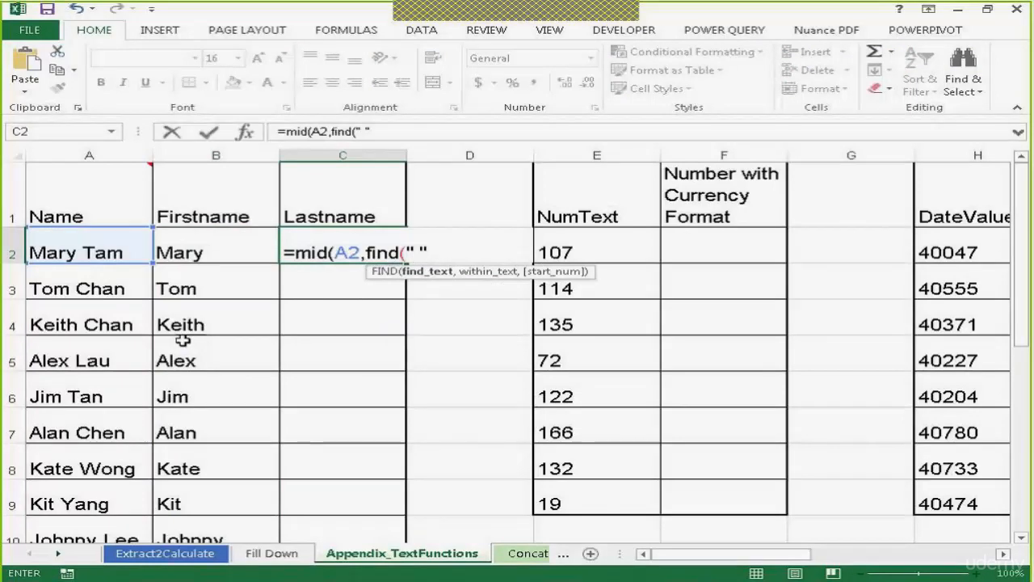
{"action": "type", "text": ","}
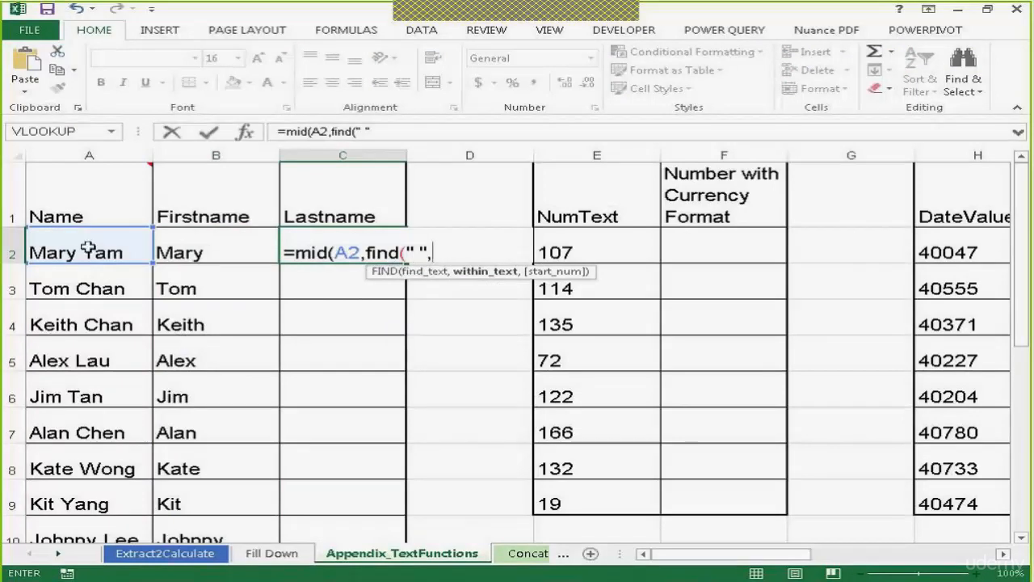
{"action": "left_click", "coordinate": [85, 242]}
{"action": "type", "text": ")"}
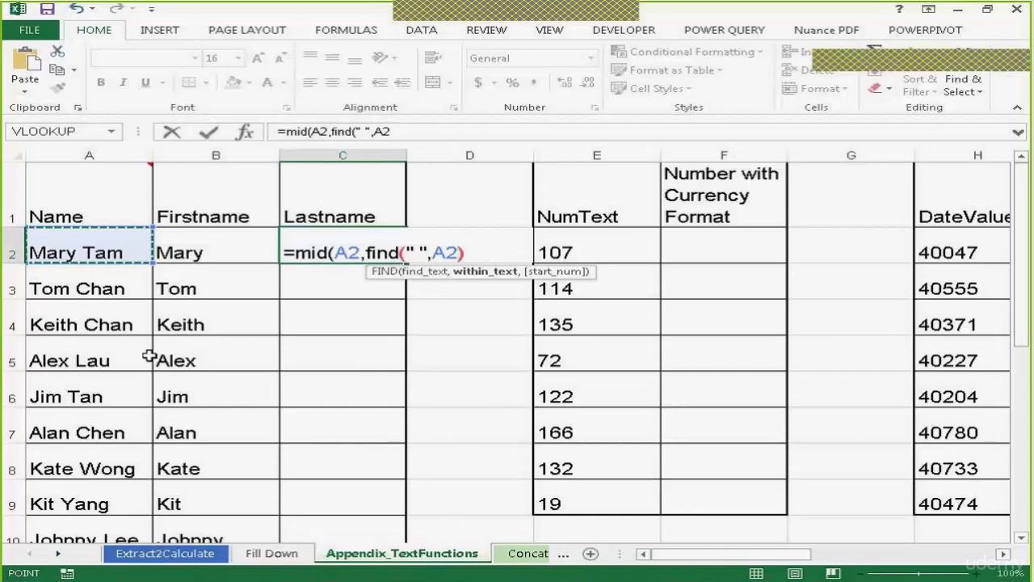
{"action": "type", "text": "+1"}
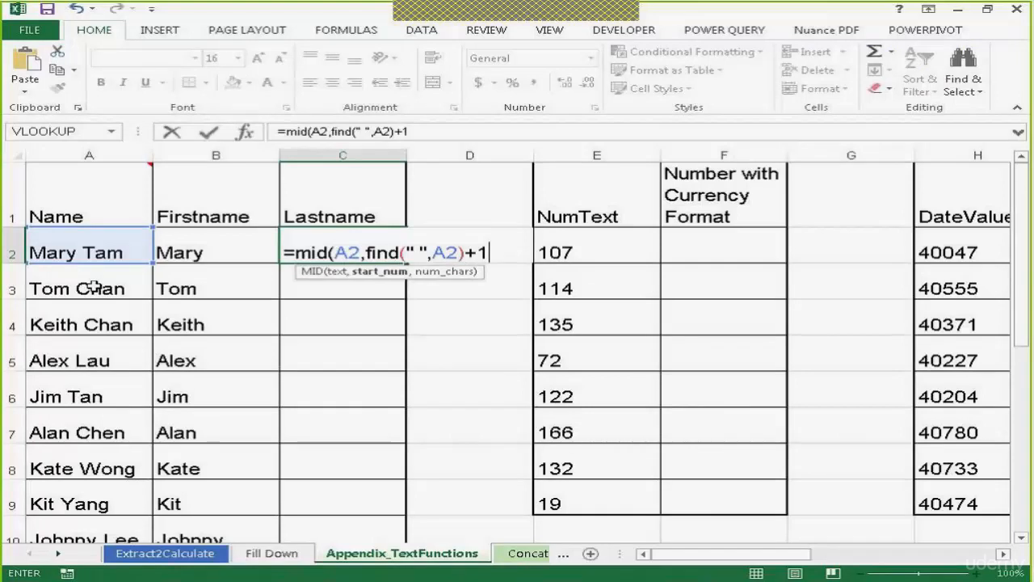
Step: Complete the MID formula in C2 with LEN(A2)-FIND(" ",A2) as the number of characters
{"action": "type", "text": ","}
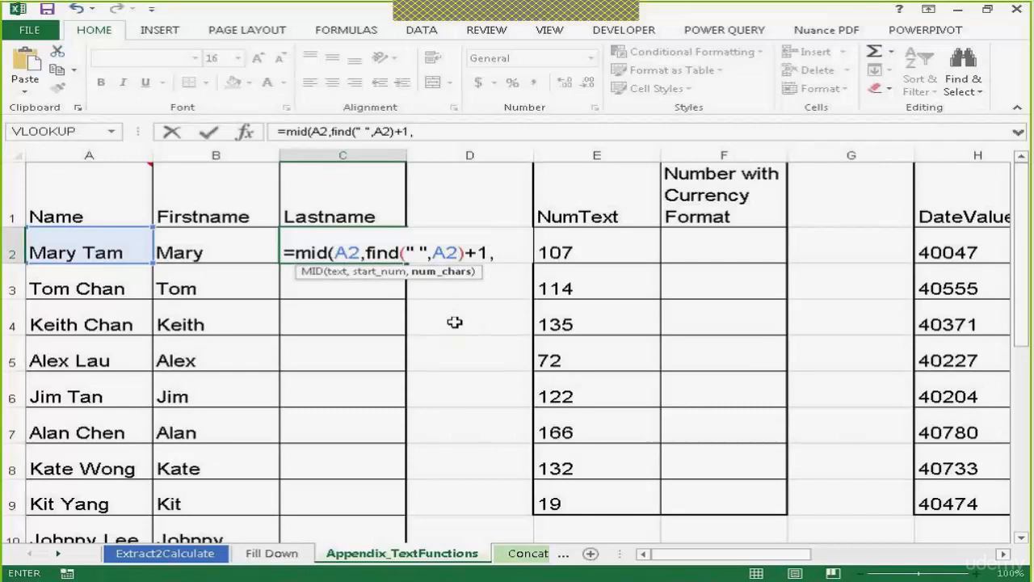
{"action": "type", "text": "le"}
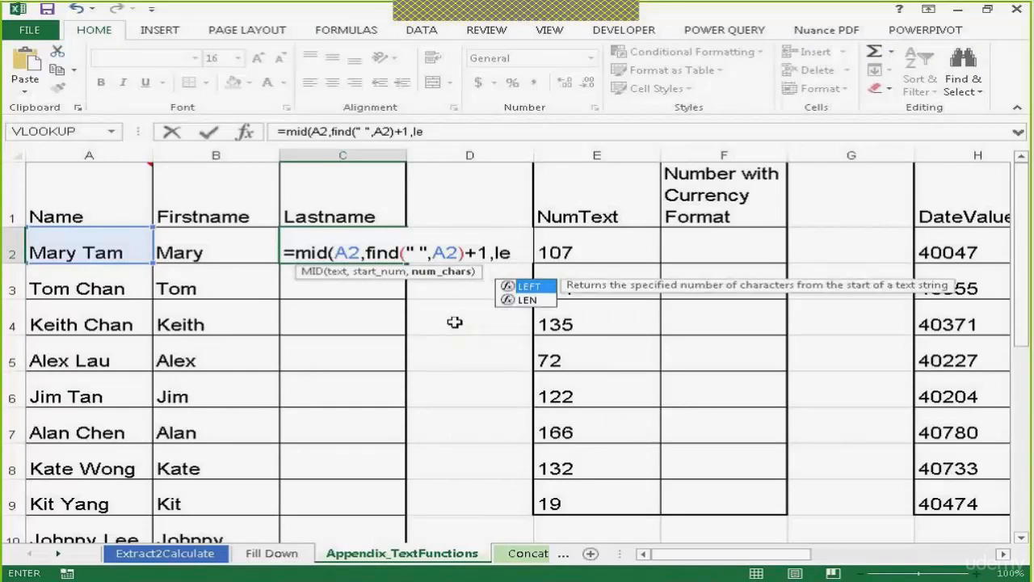
{"action": "type", "text": "n"}
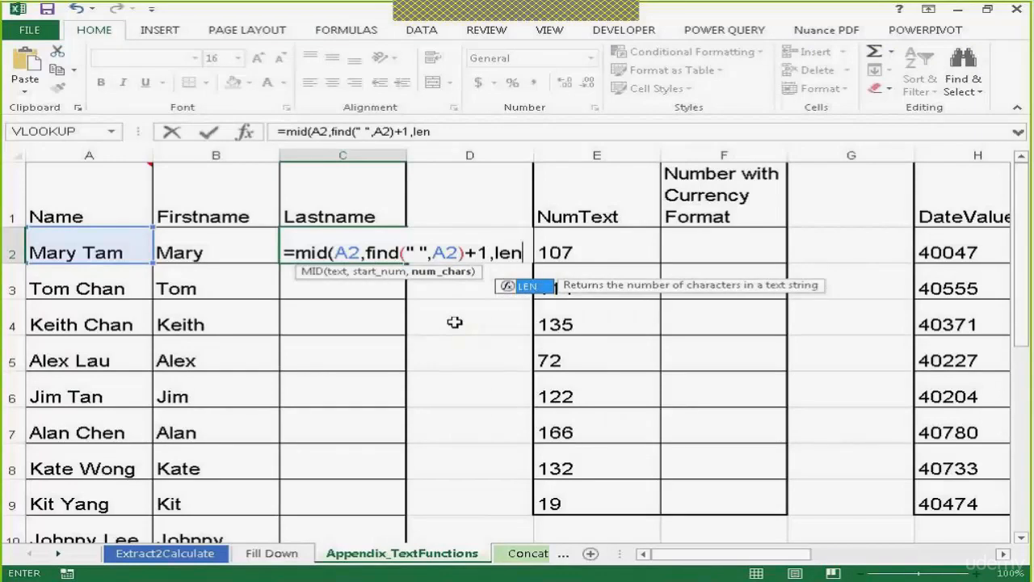
{"action": "type", "text": "("}
{"action": "left_click", "coordinate": [121, 254]}
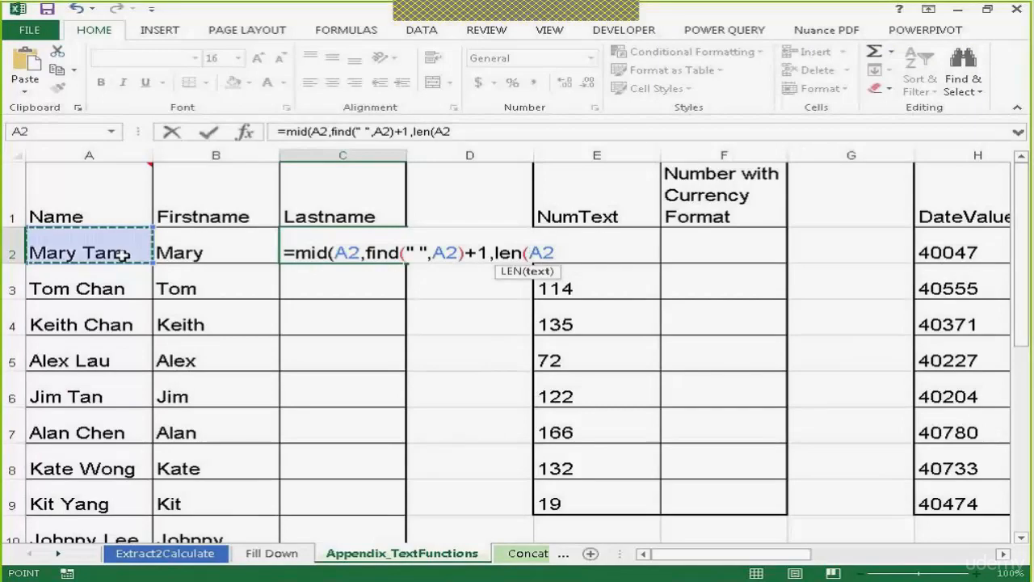
{"action": "type", "text": ")-"}
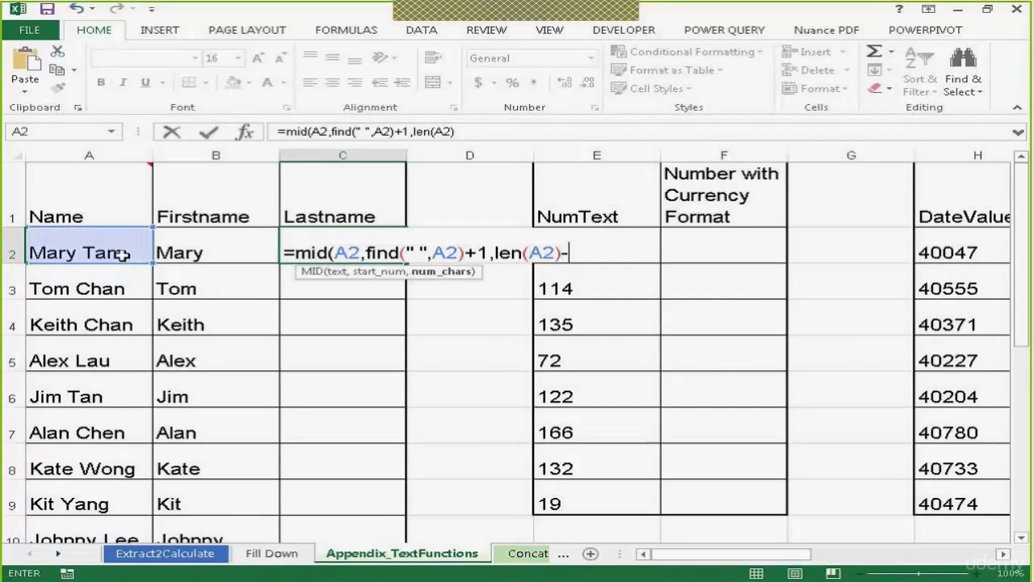
{"action": "type", "text": "fin"}
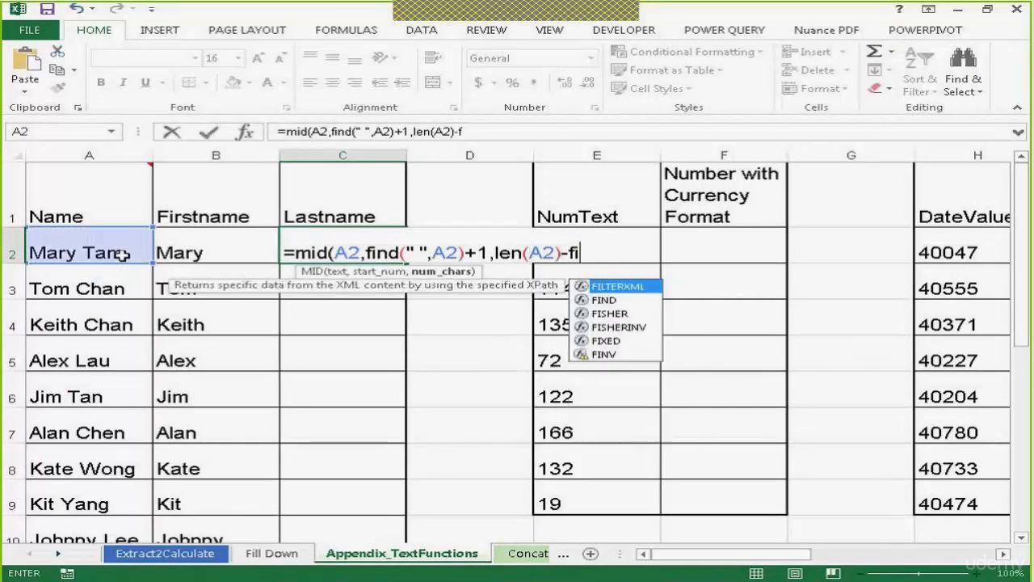
{"action": "type", "text": "d("}
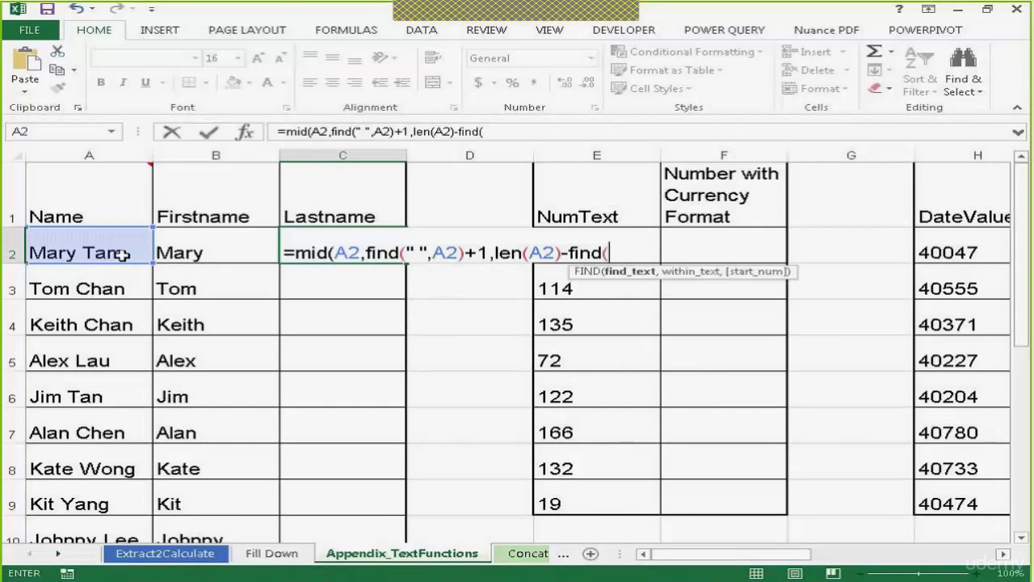
{"action": "type", "text": "\" \","}
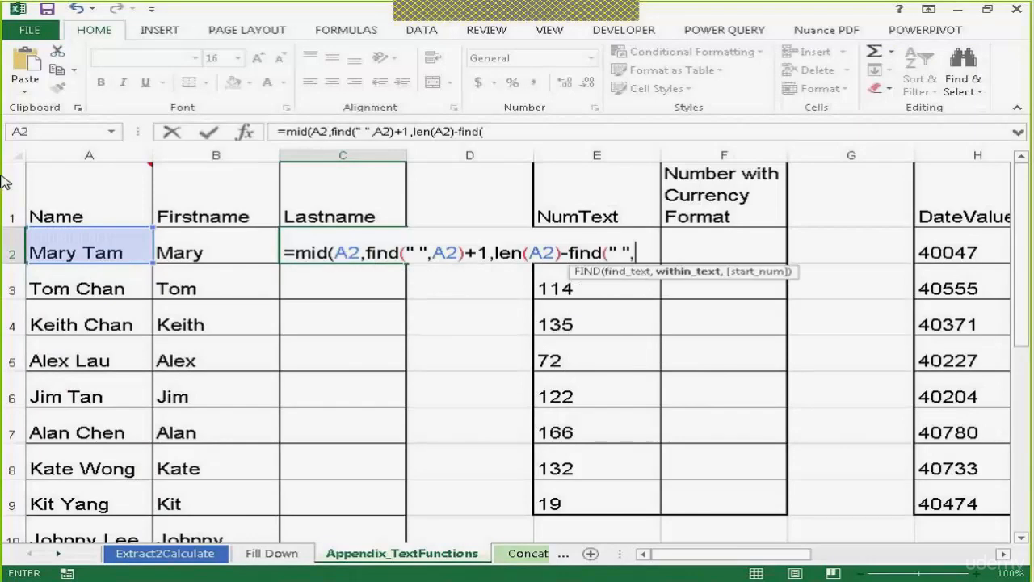
{"action": "left_click", "coordinate": [92, 247]}
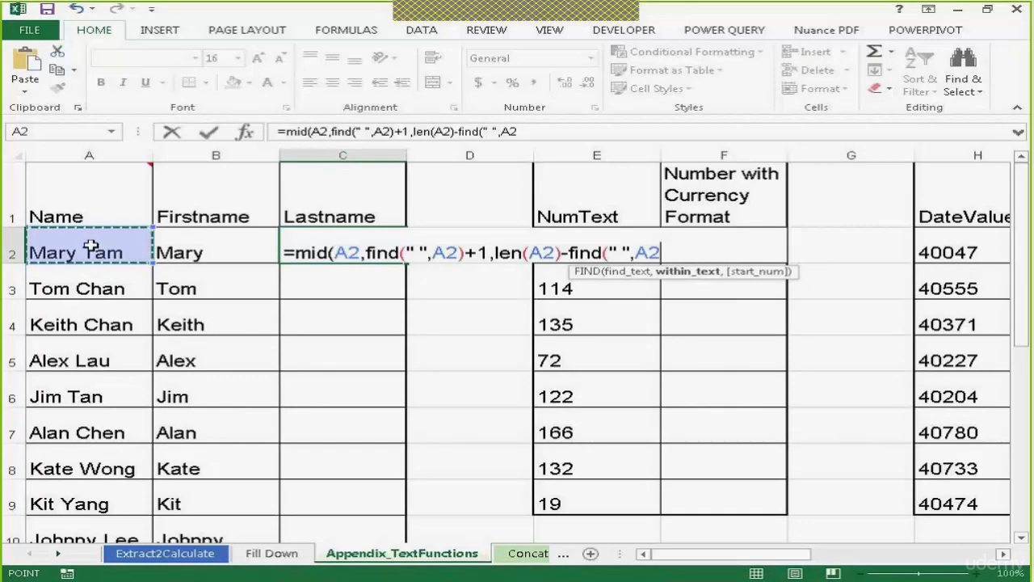
{"action": "type", "text": ")"}
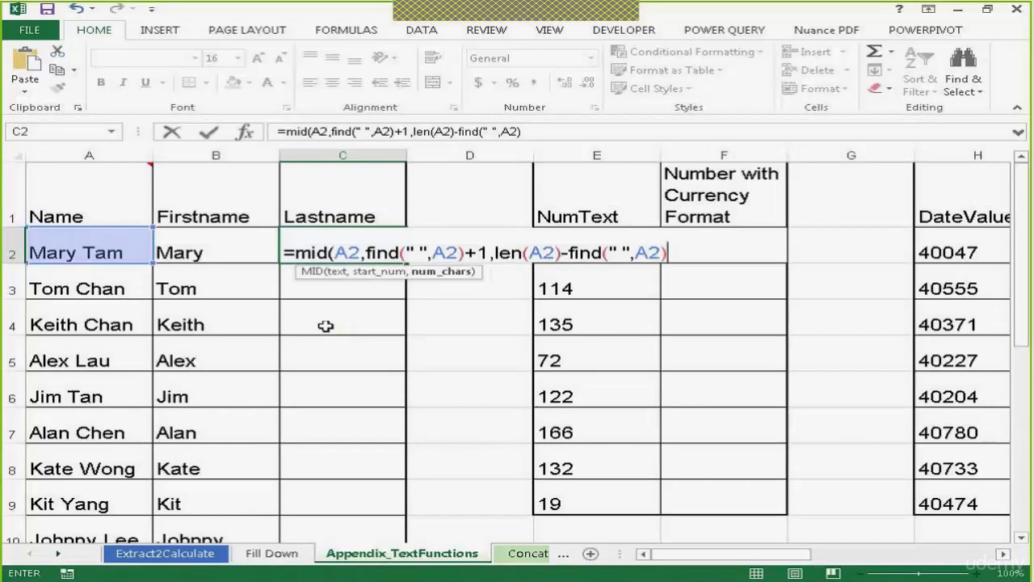
{"action": "type", "text": ")"}
{"action": "key", "text": "Return"}
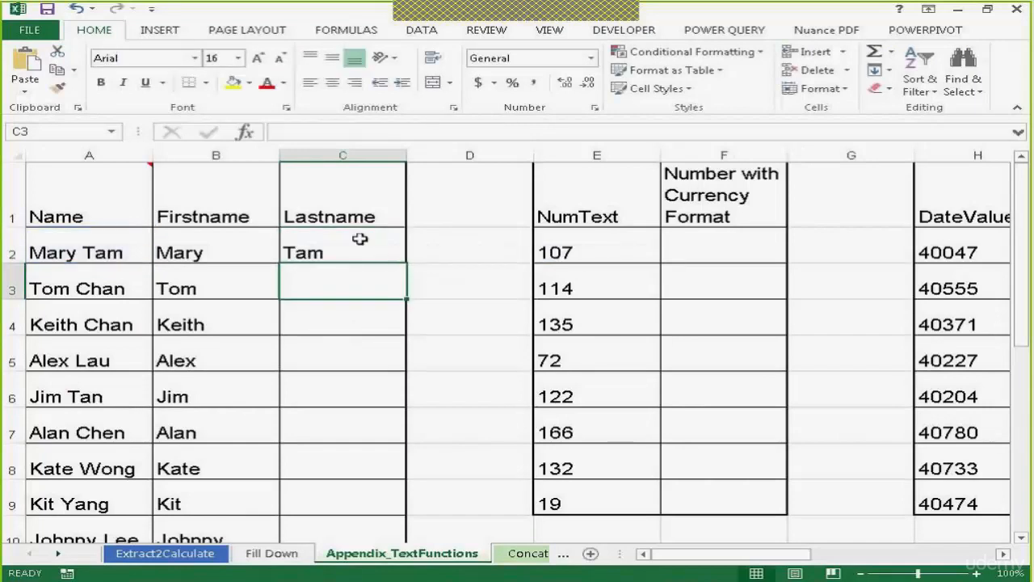
Step: Fill the MID formula from C2 down the Lastname column to the end of the name list
{"action": "left_click", "coordinate": [358, 244]}
{"action": "left_click", "coordinate": [409, 261]}
{"action": "left_click", "coordinate": [370, 253]}
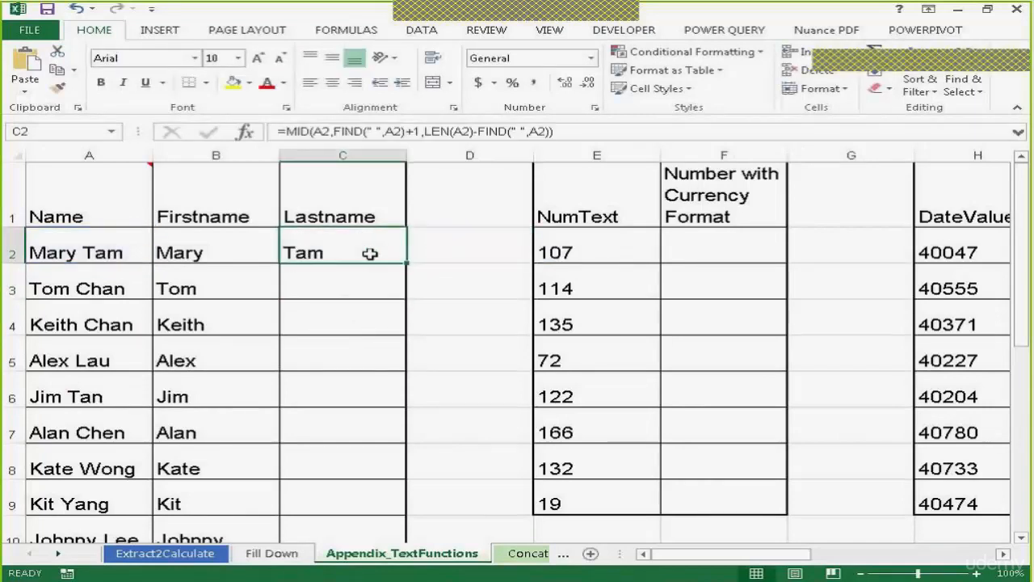
{"action": "double_click", "coordinate": [406, 262]}
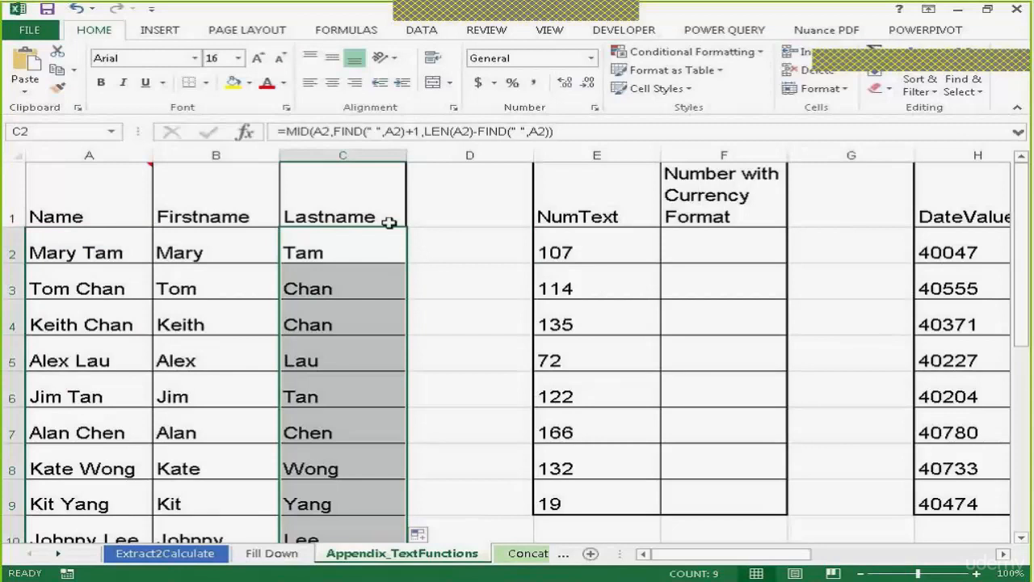
{"action": "left_click", "coordinate": [438, 237]}
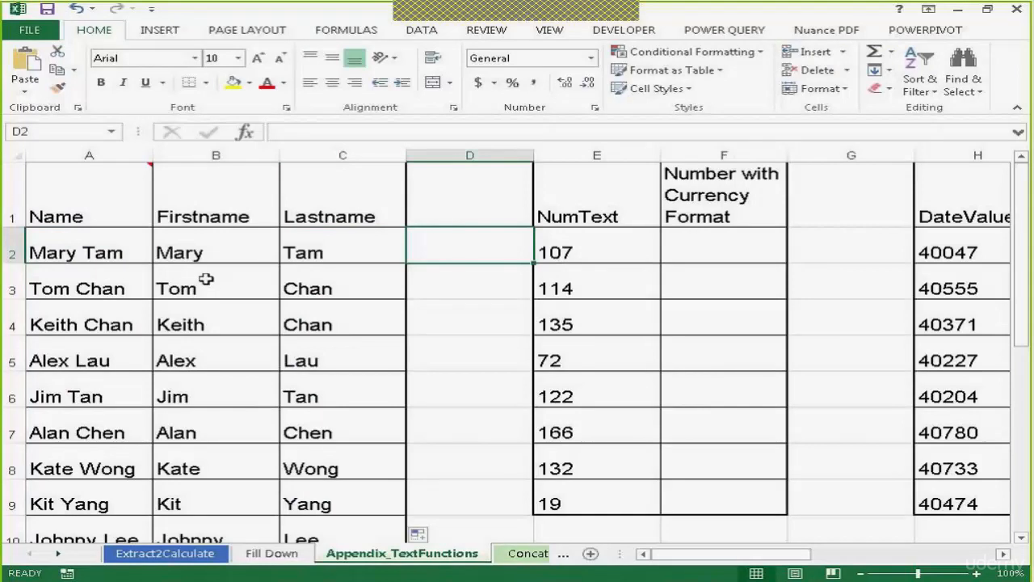
Step: Undo the formula entries and fills in the Firstname and Lastname columns, back to before B2's LEFT formula
{"action": "key", "text": "ctrl+z"}
{"action": "key", "text": "ctrl+z"}
{"action": "key", "text": "ctrl+z"}
{"action": "key", "text": "ctrl+z"}
{"action": "key", "text": "ctrl+z"}
{"action": "key", "text": "ctrl+z"}
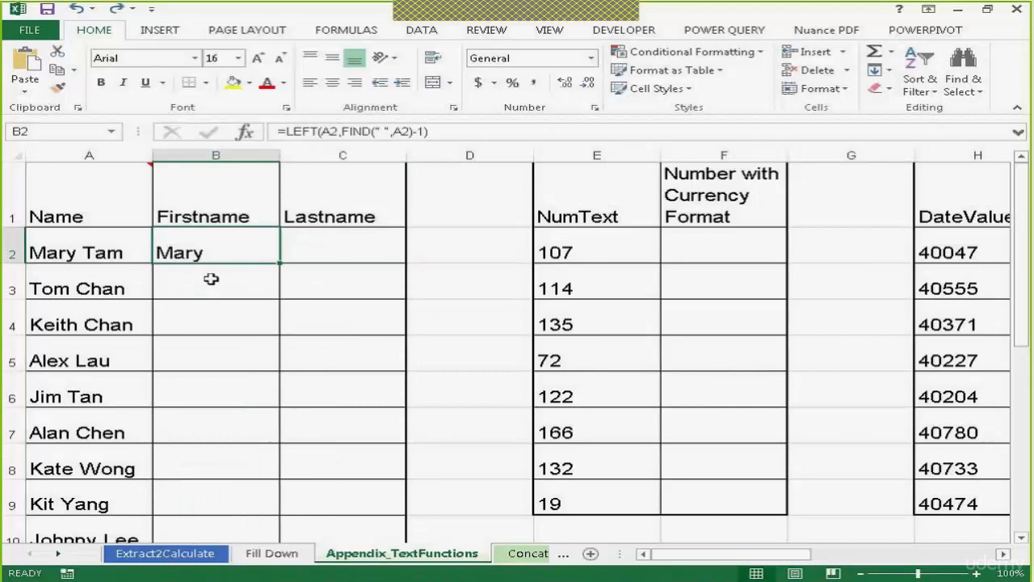
{"action": "key", "text": "ctrl+z"}
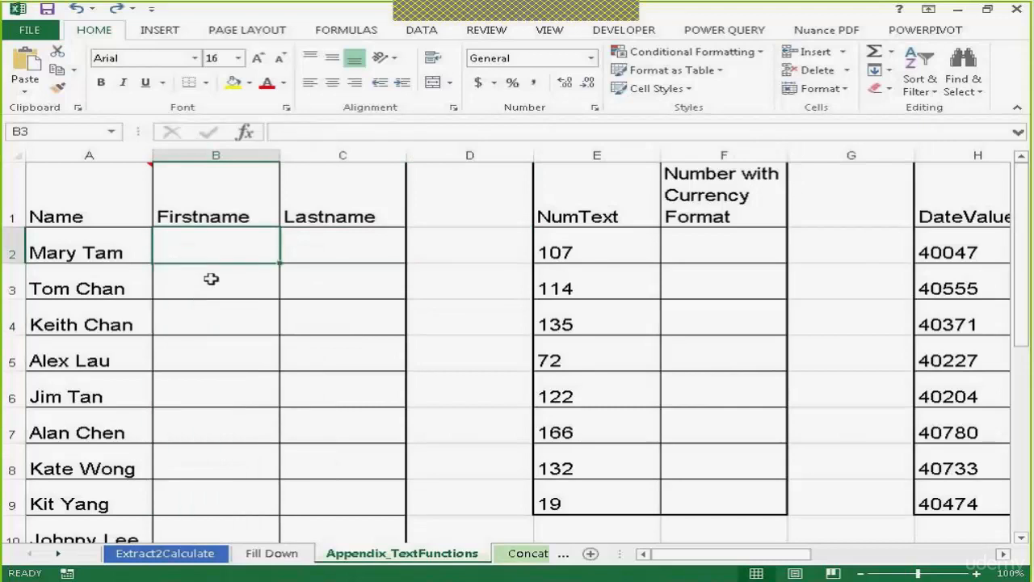
Step: Enter the first name from A2 as plain text in B2 and Flash Fill the Firstname column from B3
{"action": "left_click", "coordinate": [223, 297]}
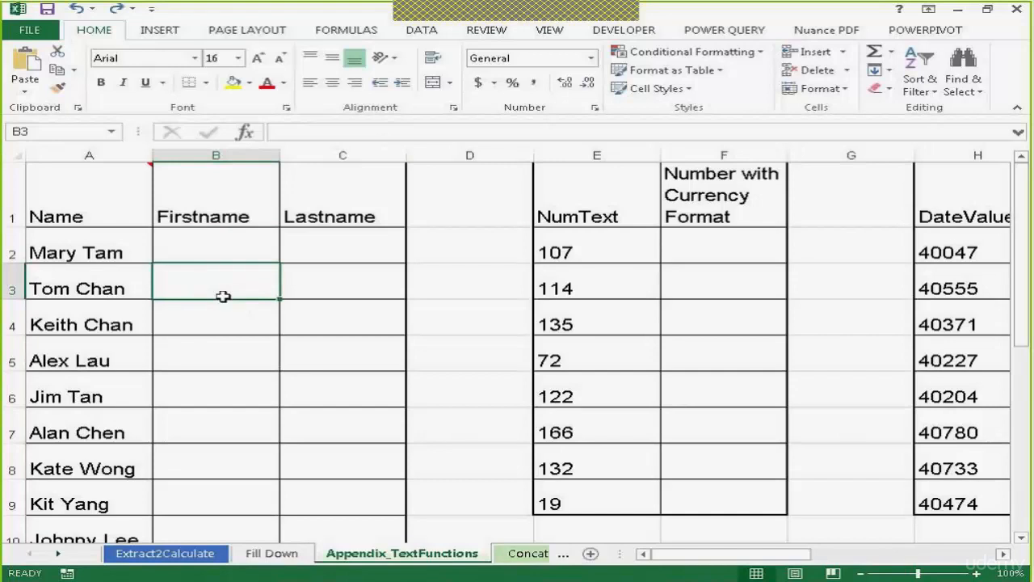
{"action": "left_click", "coordinate": [214, 251]}
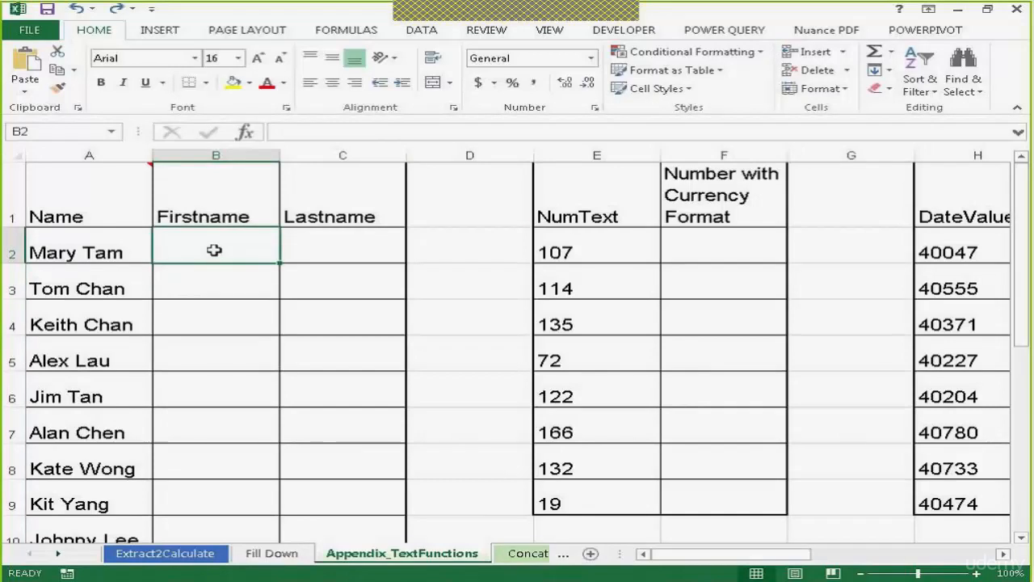
{"action": "type", "text": "Mary"}
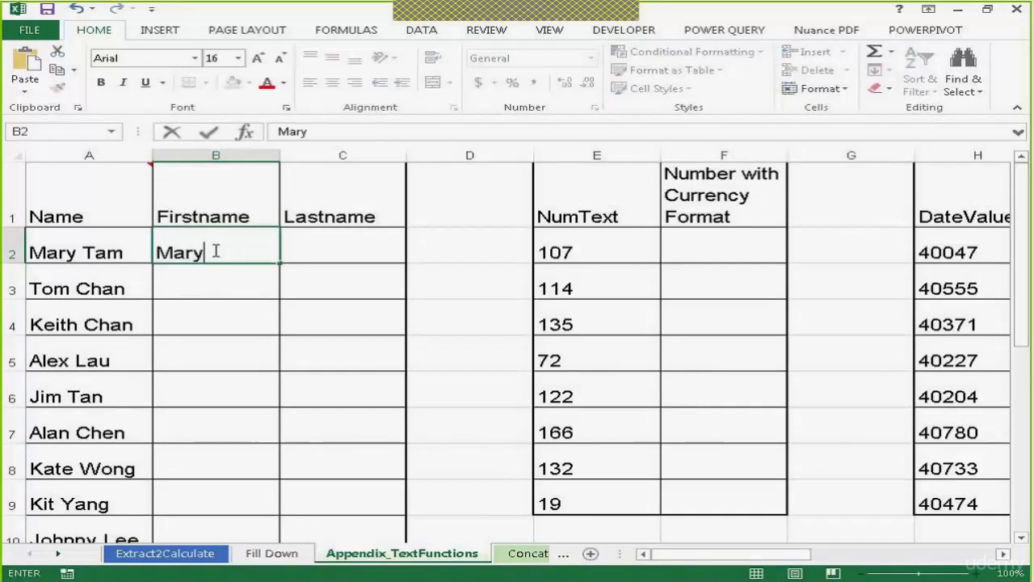
{"action": "left_click", "coordinate": [205, 282]}
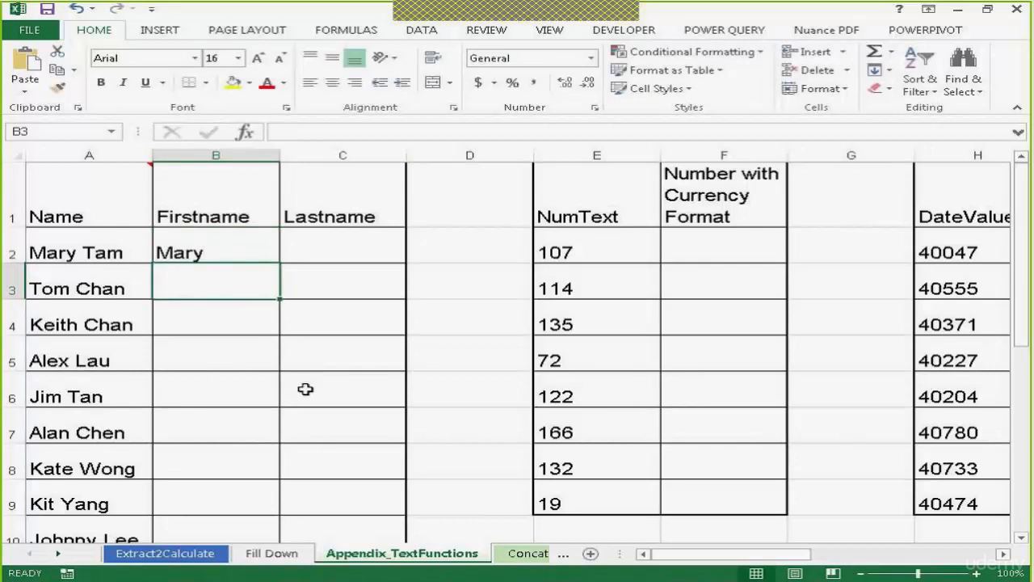
{"action": "key", "text": "ctrl+e"}
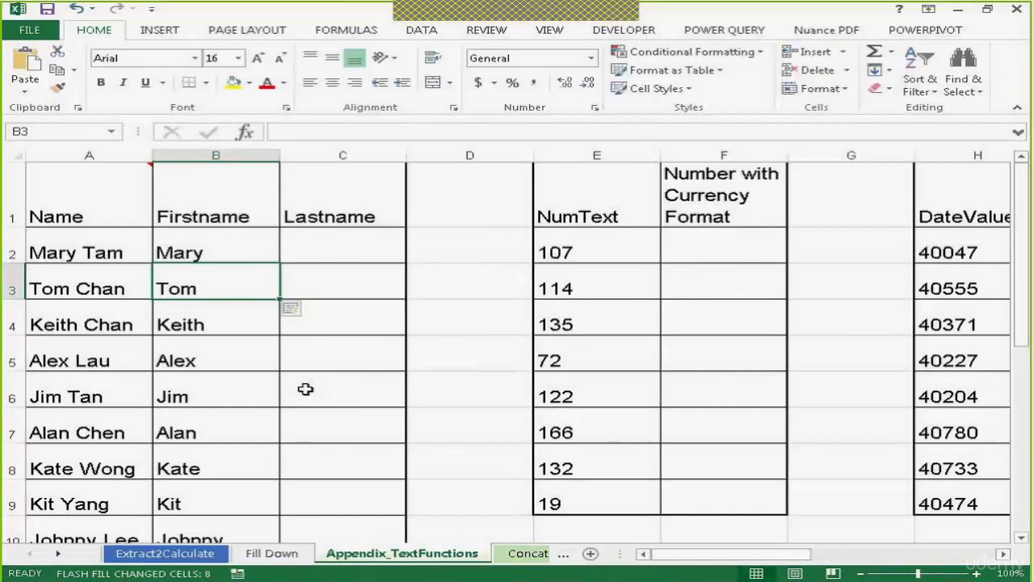
Step: Enter the last name from A2 as plain text in C2 and Flash Fill the Lastname column from C3
{"action": "double_click", "coordinate": [328, 250]}
{"action": "type", "text": "Tam"}
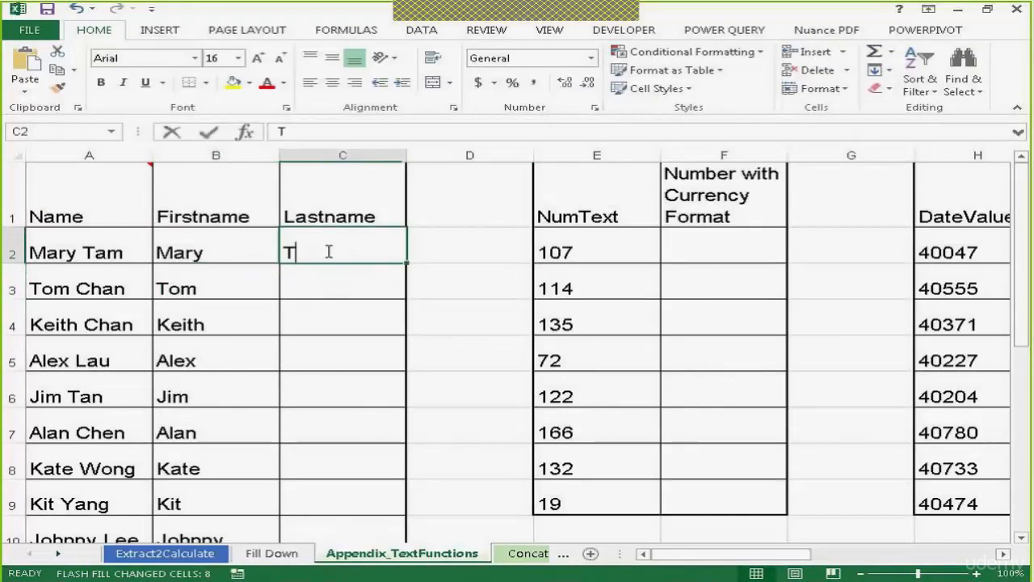
{"action": "key", "text": "ctrl+e"}
{"action": "key", "text": "Return"}
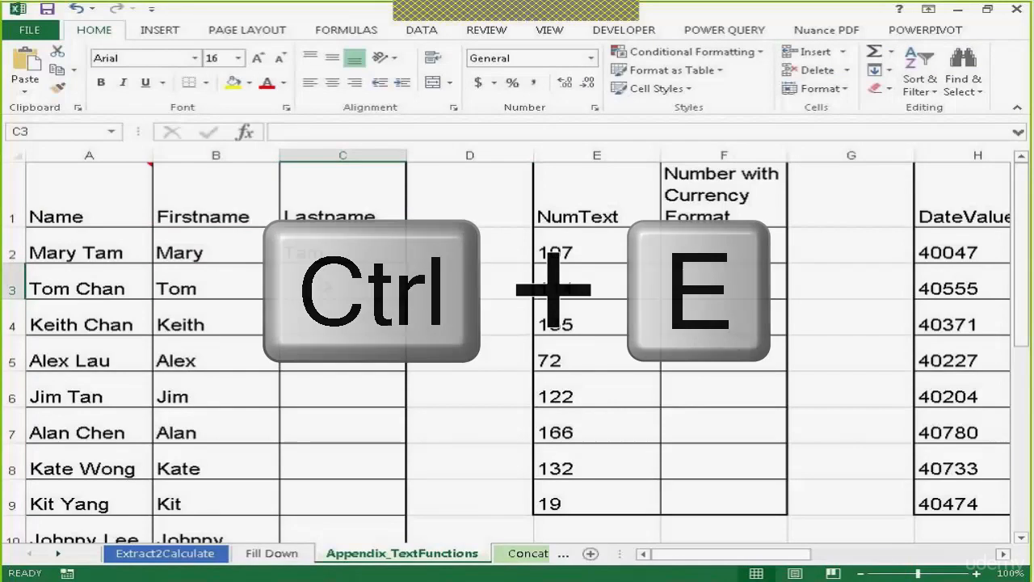
{"action": "key", "text": "ctrl+e"}
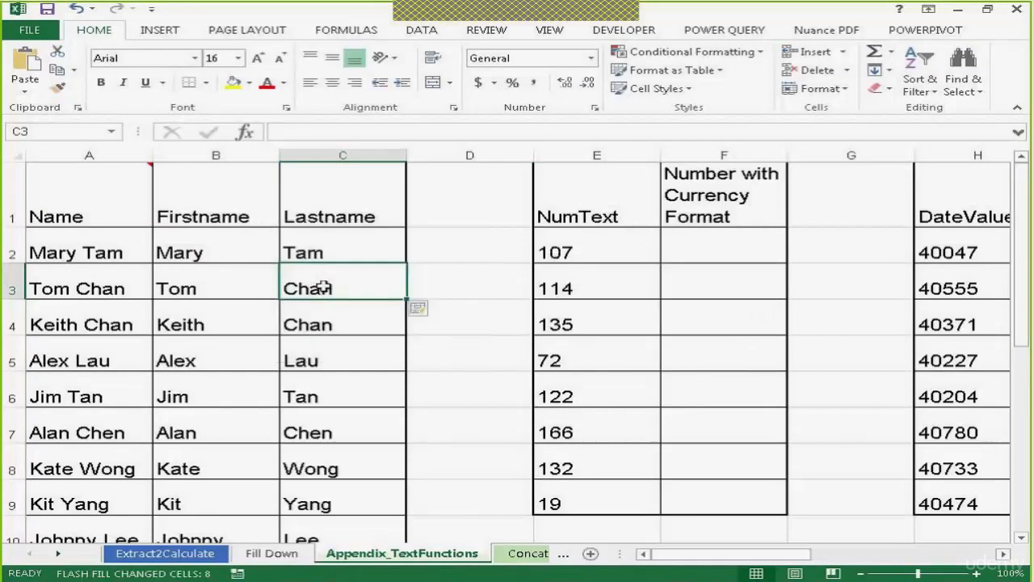
{"action": "left_click", "coordinate": [490, 294]}
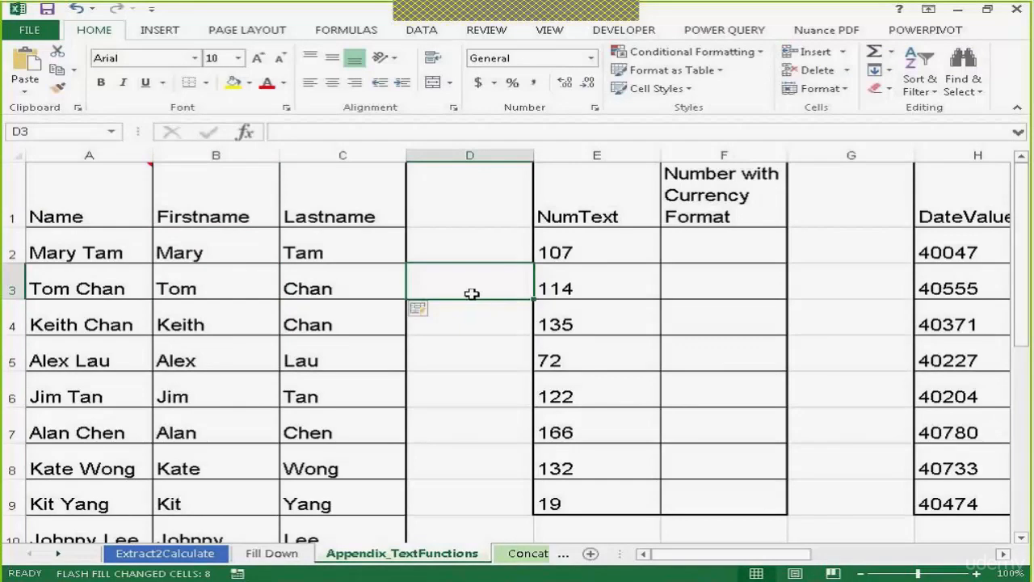
{"action": "left_click", "coordinate": [332, 253]}
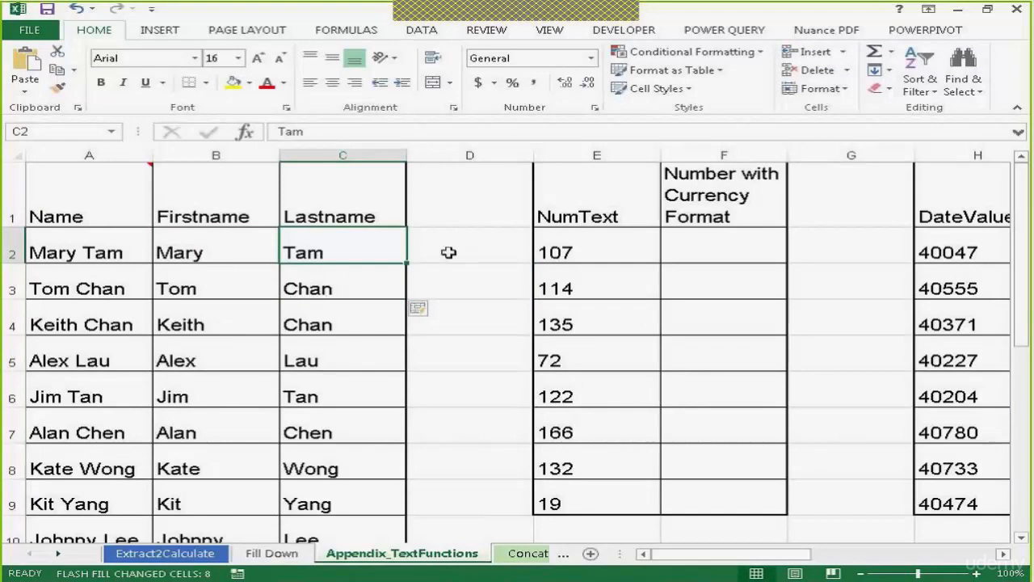
{"action": "double_click", "coordinate": [779, 258]}
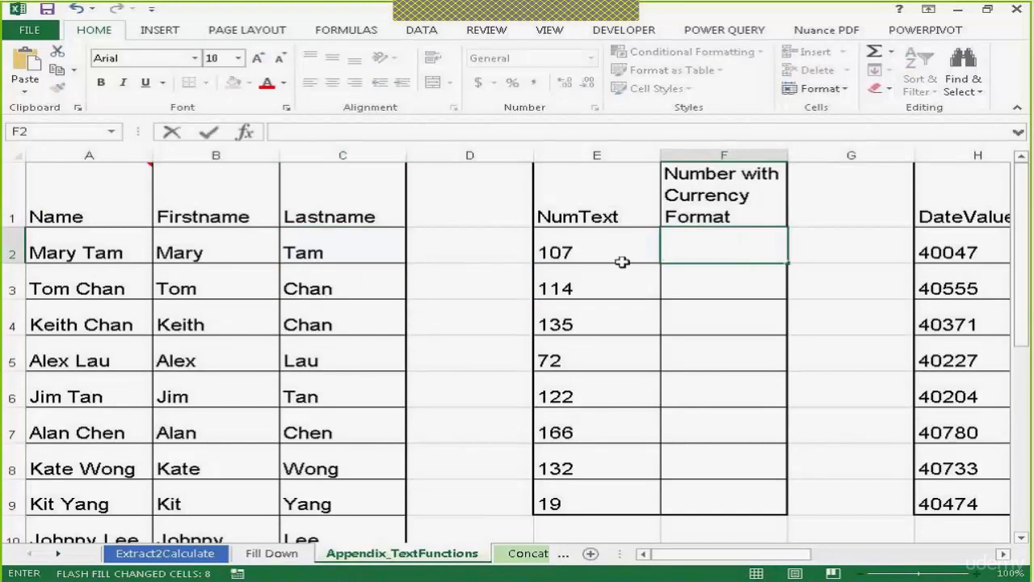
{"action": "left_click", "coordinate": [593, 261]}
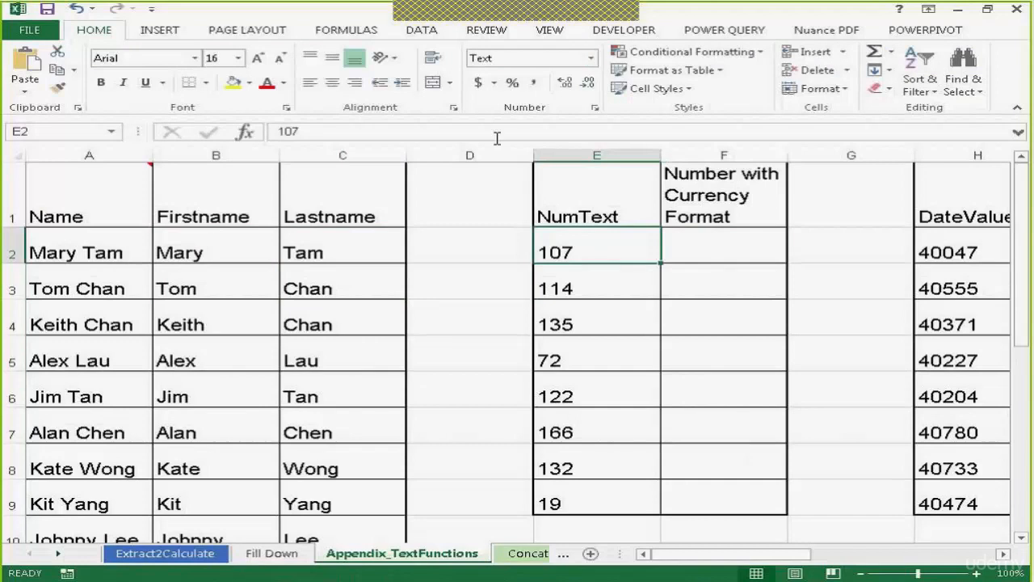
{"action": "left_click", "coordinate": [591, 58]}
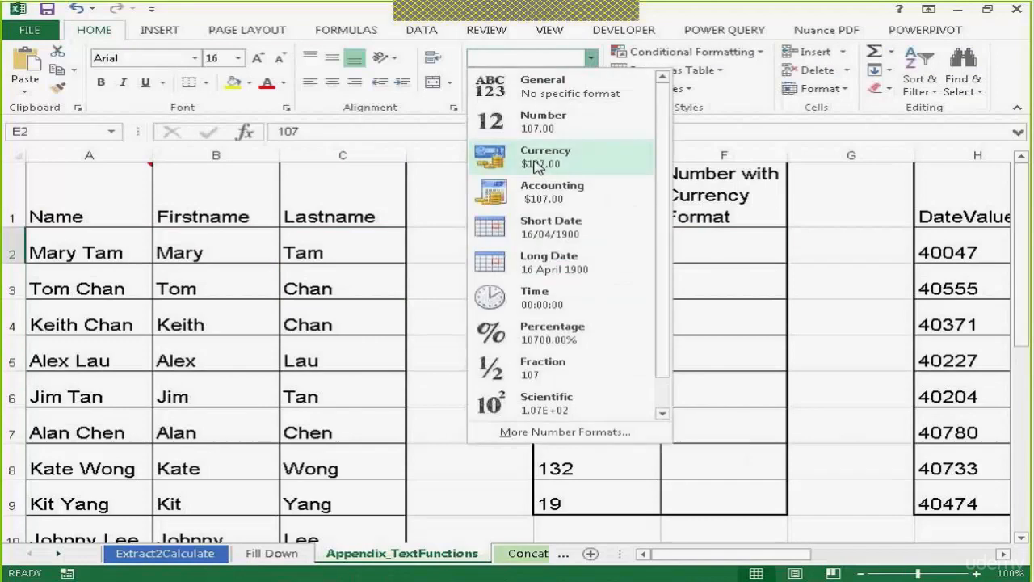
{"action": "left_click", "coordinate": [700, 269]}
Step: Enter $107 in F2 and Flash Fill the Number with Currency Format column from F3
{"action": "left_click", "coordinate": [705, 254]}
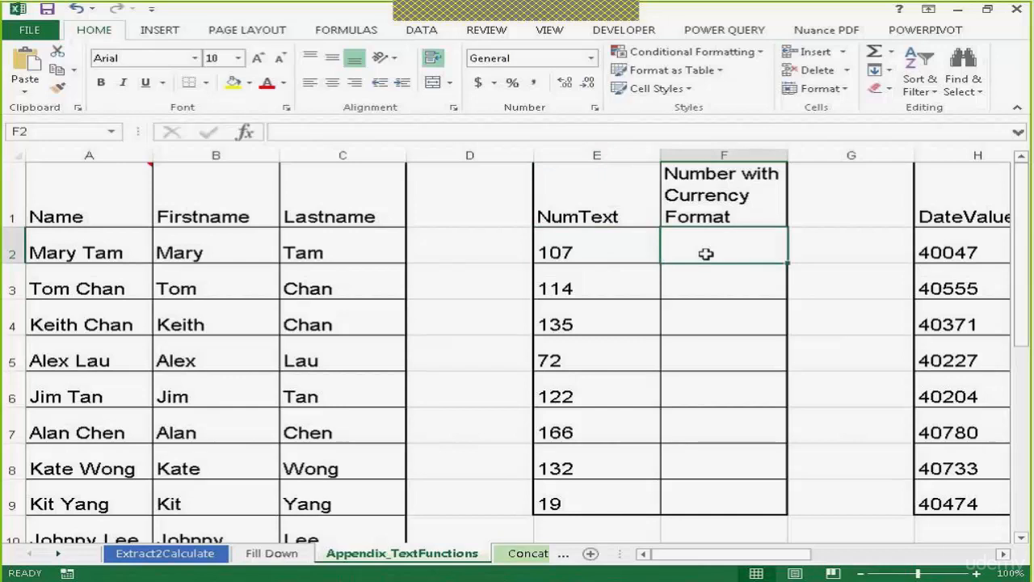
{"action": "type", "text": "$1"}
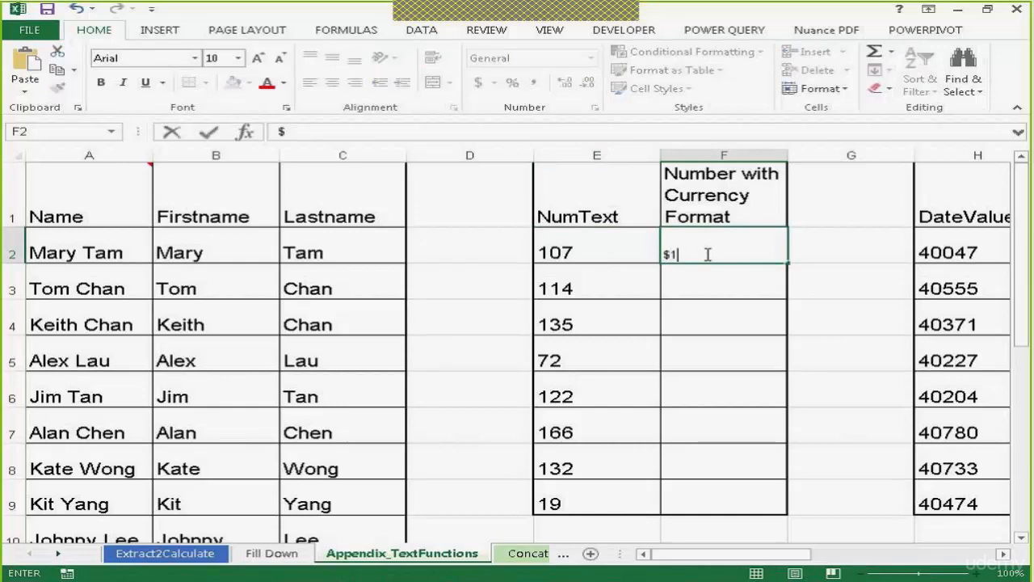
{"action": "type", "text": "07"}
{"action": "left_click", "coordinate": [704, 279]}
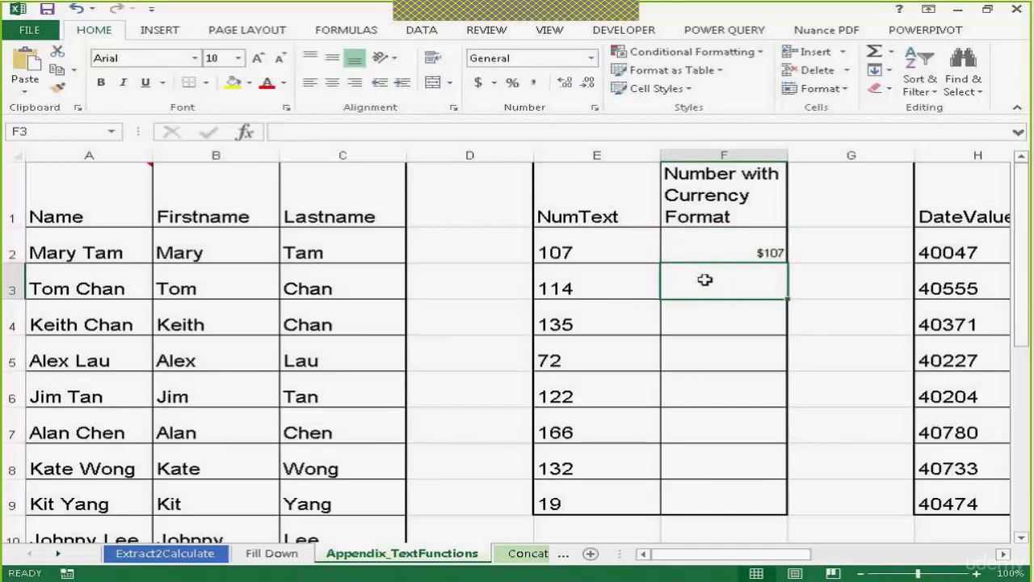
{"action": "key", "text": "ctrl+e"}
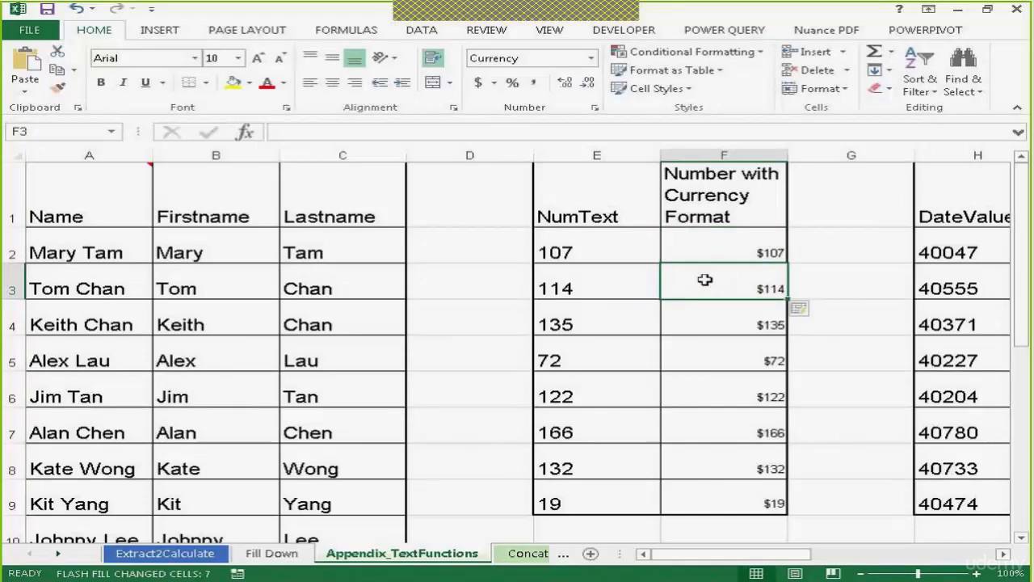
Step: Try the Short Date format on the DateValue in H2 and undo it
{"action": "left_click_drag", "start_coordinate": [760, 556], "coordinate": [541, 259]}
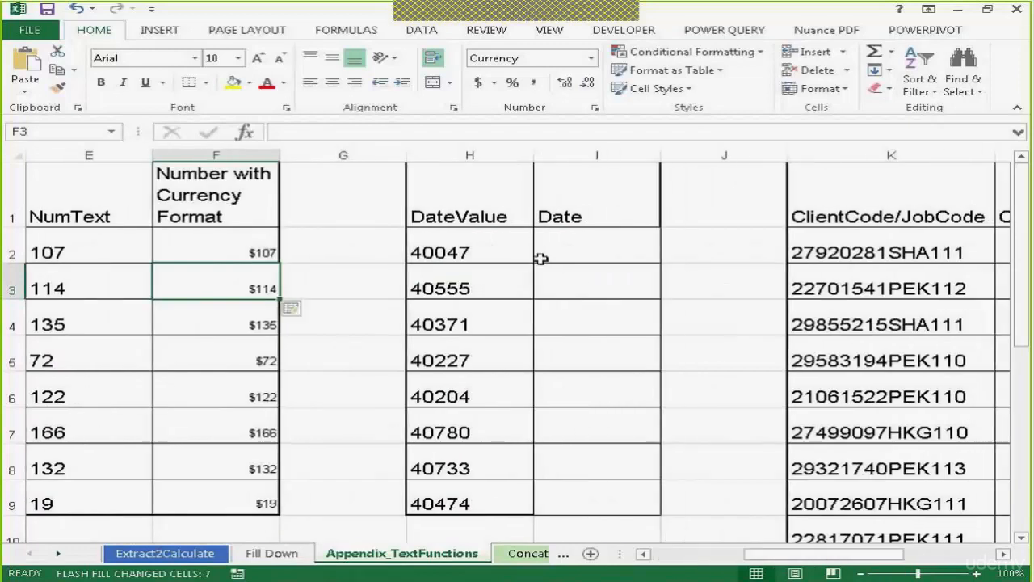
{"action": "left_click", "coordinate": [544, 257]}
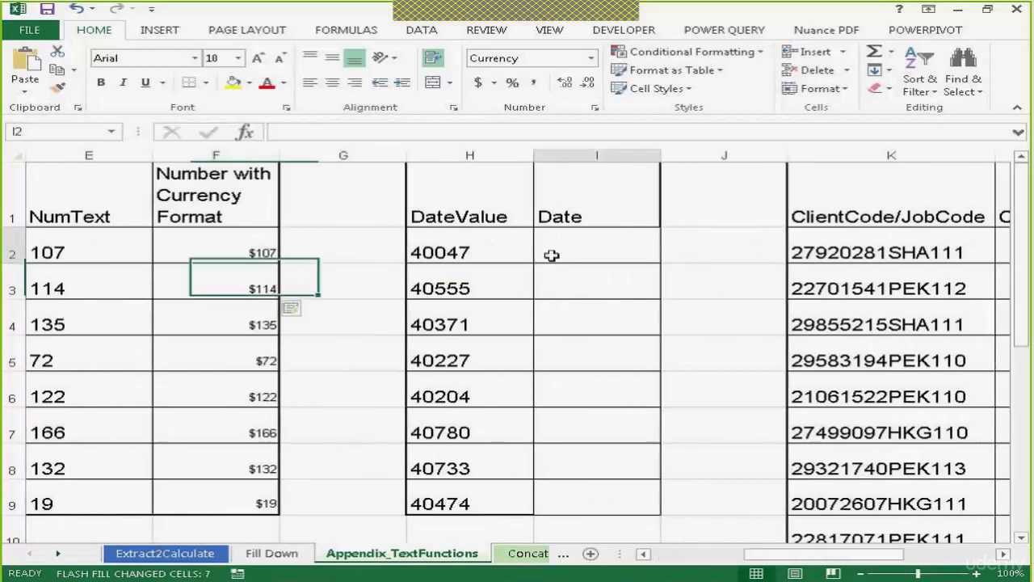
{"action": "left_click", "coordinate": [465, 247]}
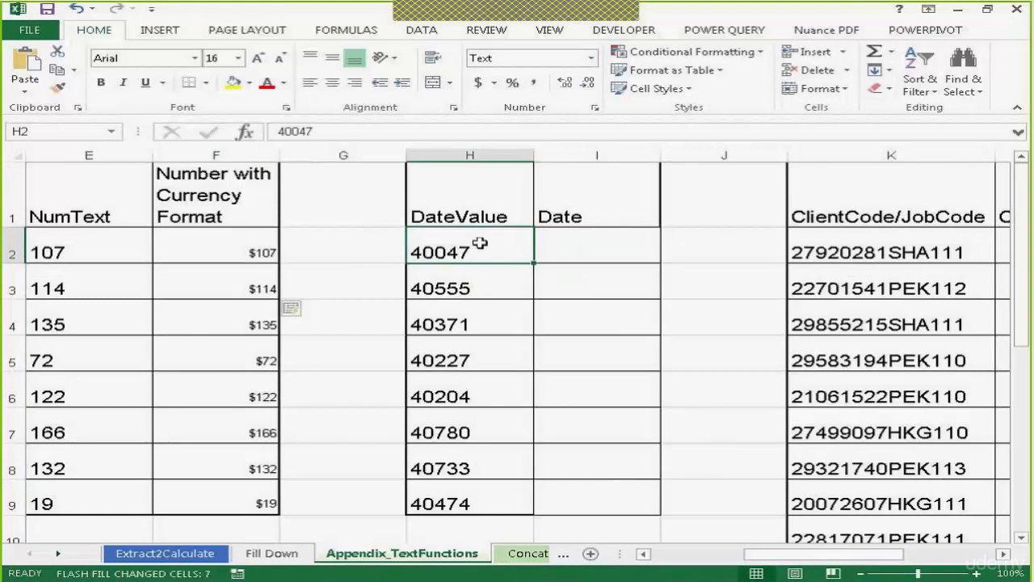
{"action": "left_click", "coordinate": [591, 59]}
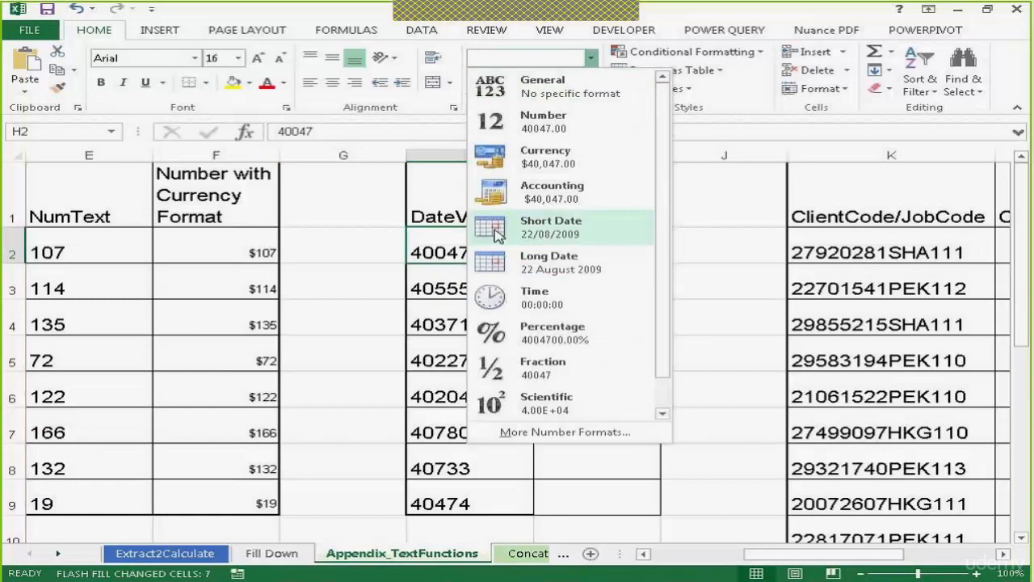
{"action": "left_click", "coordinate": [539, 236]}
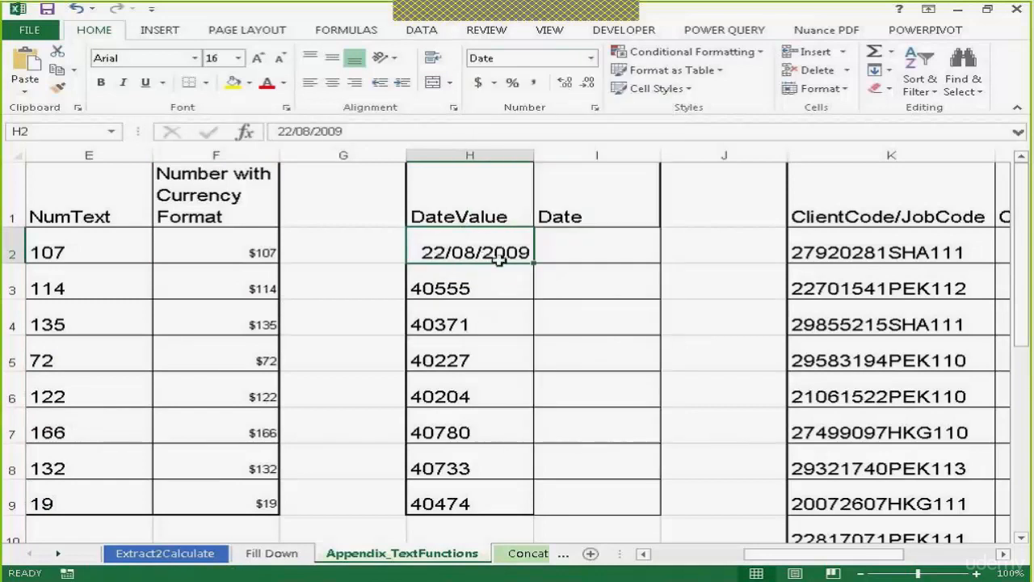
{"action": "key", "text": "ctrl+z"}
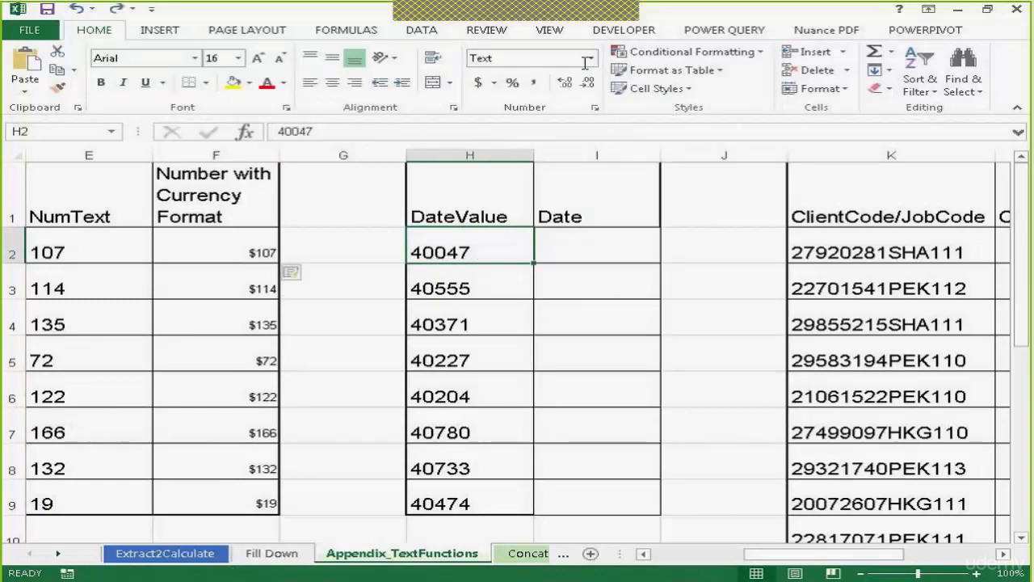
{"action": "left_click", "coordinate": [591, 59]}
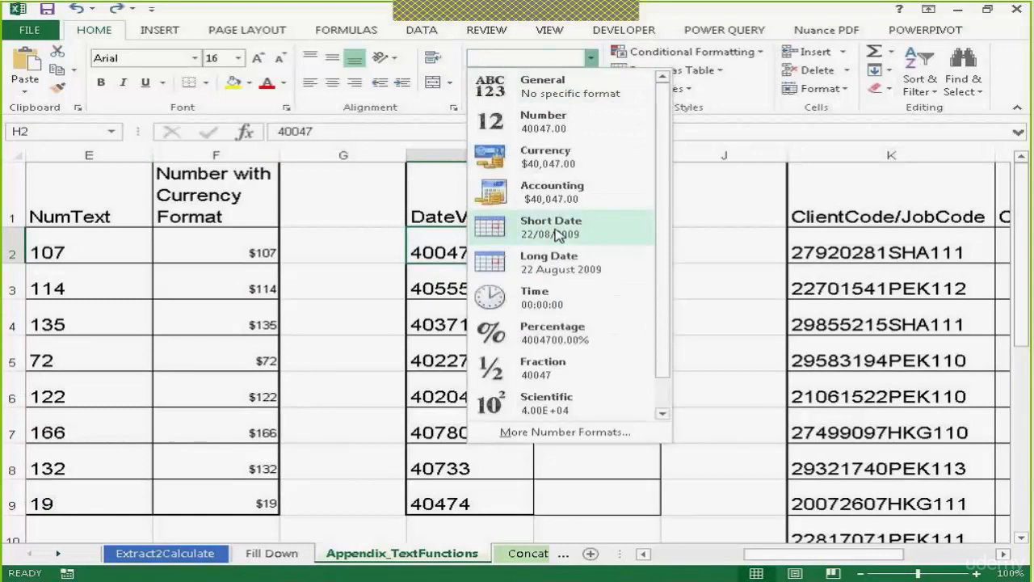
{"action": "key", "text": "Escape"}
Step: Enter the formula =TEXT(H2,"mm/dd/yyyy") in cell I2 of the Date column
{"action": "left_click", "coordinate": [616, 240]}
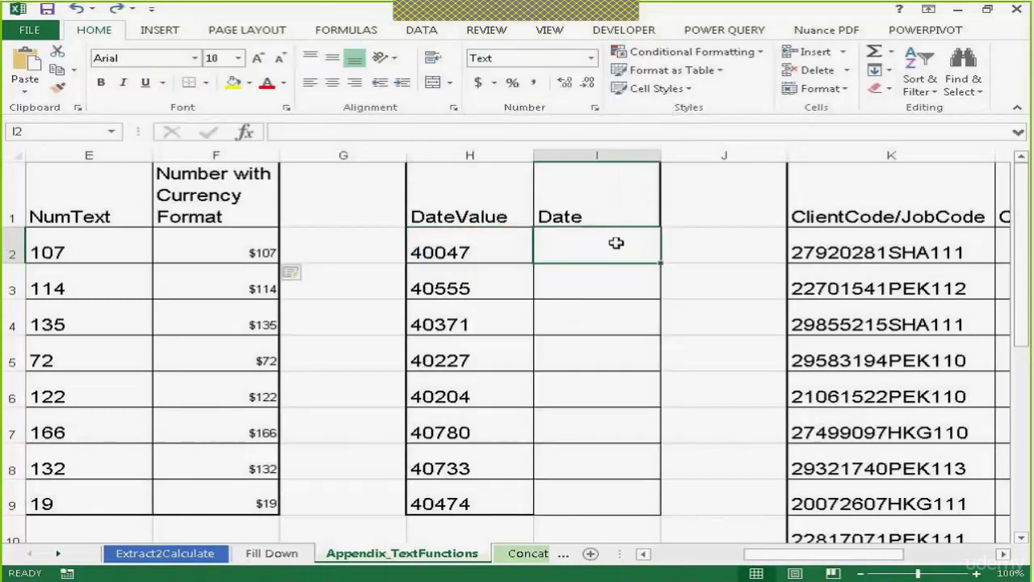
{"action": "type", "text": "=text"}
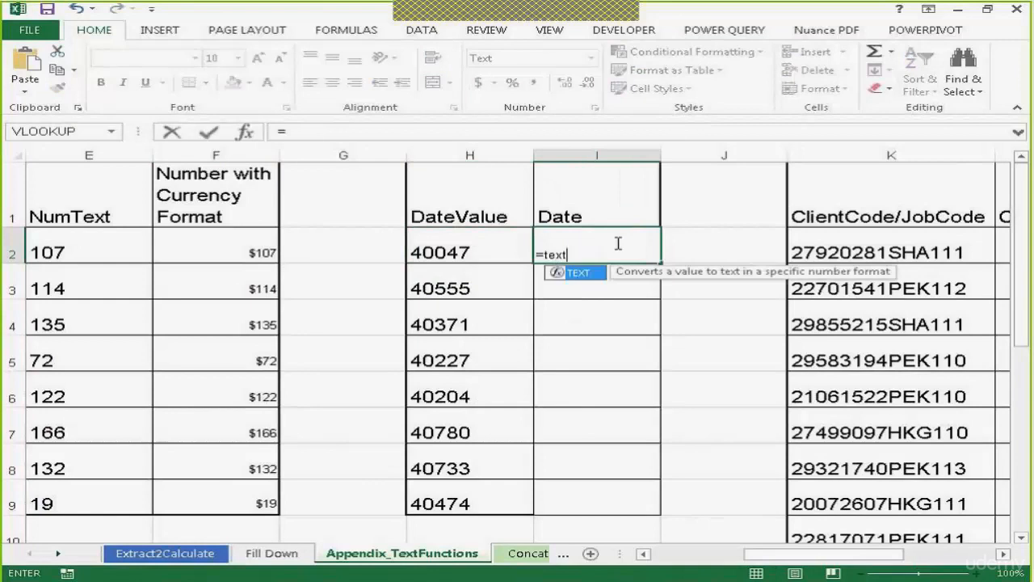
{"action": "type", "text": "("}
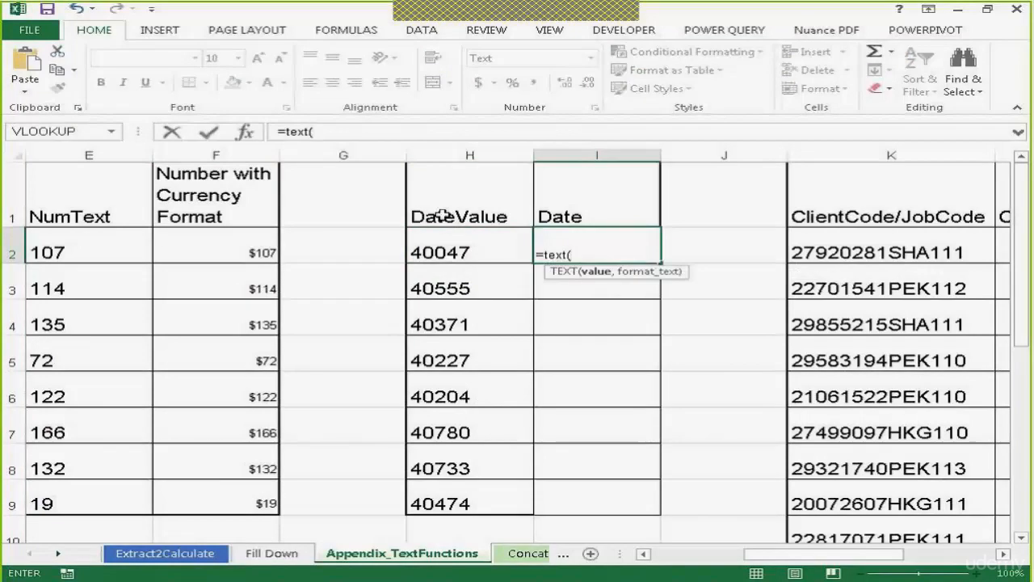
{"action": "left_click", "coordinate": [463, 242]}
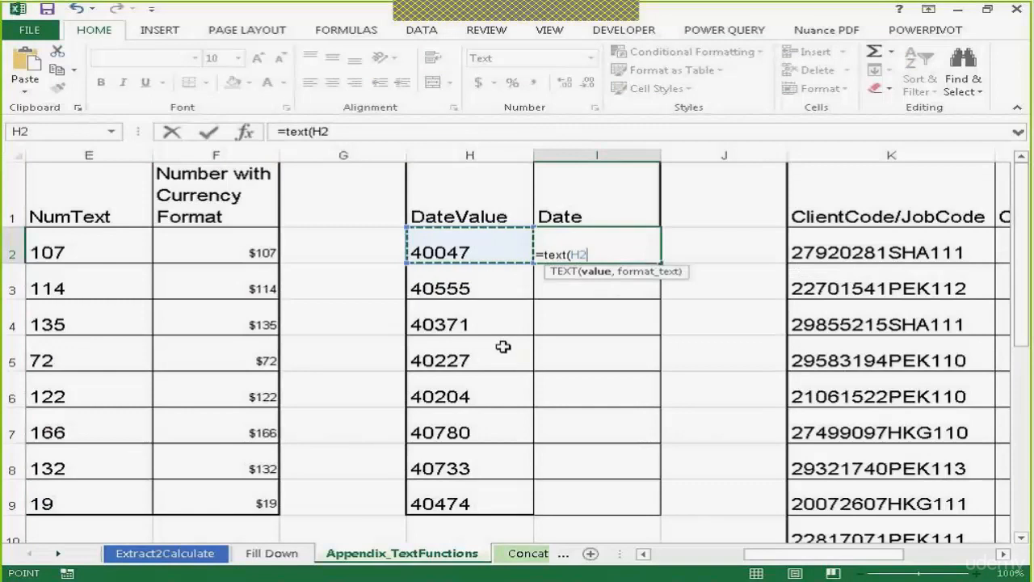
{"action": "type", "text": ",\""}
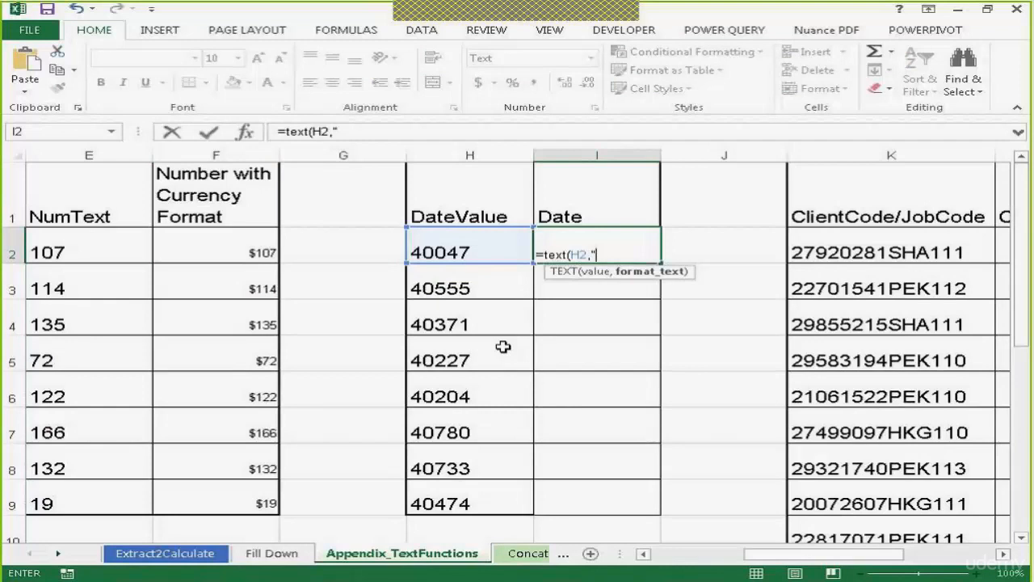
{"action": "type", "text": "mm/dd/"}
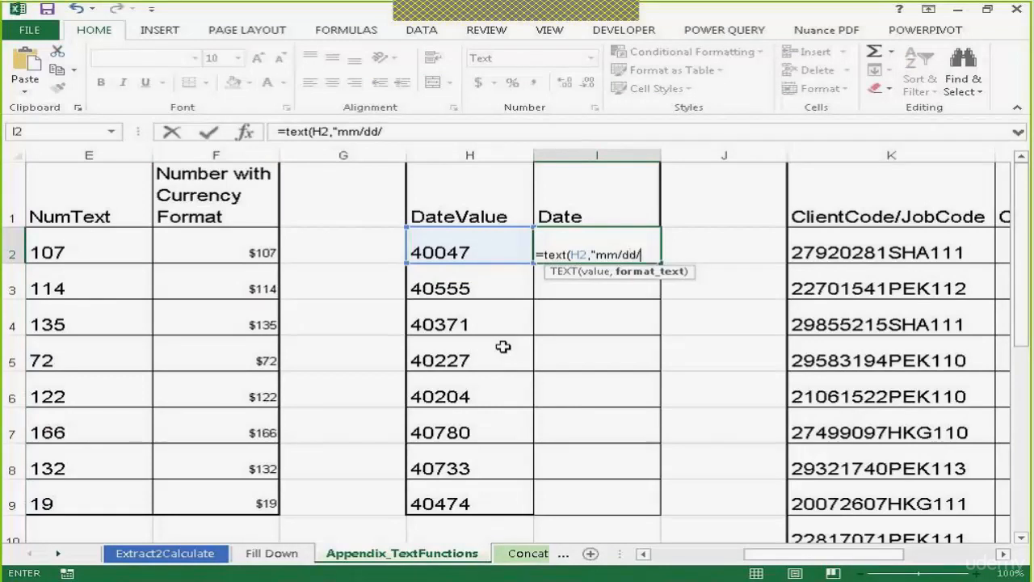
{"action": "type", "text": "yyyy\")"}
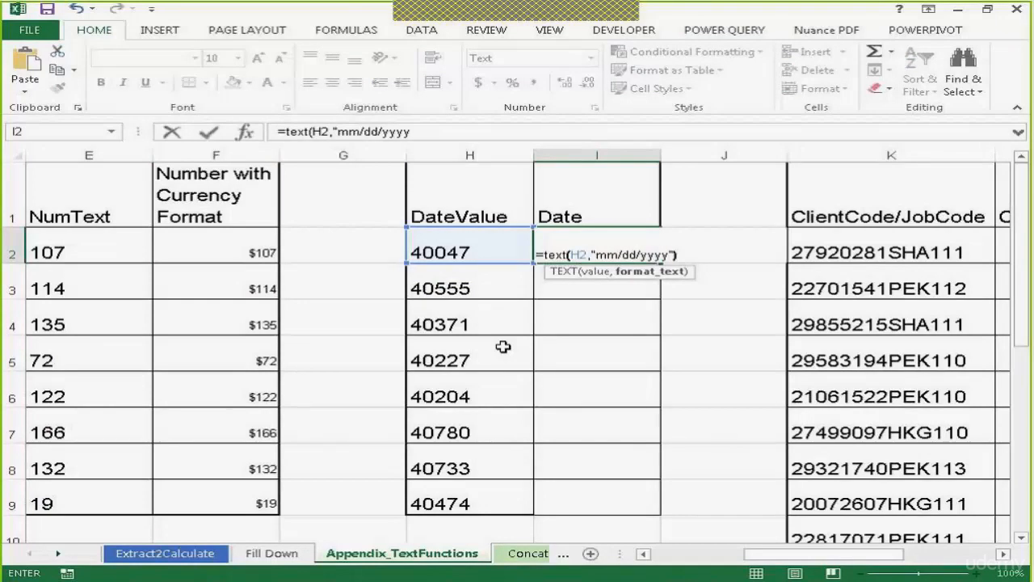
{"action": "key", "text": "Return"}
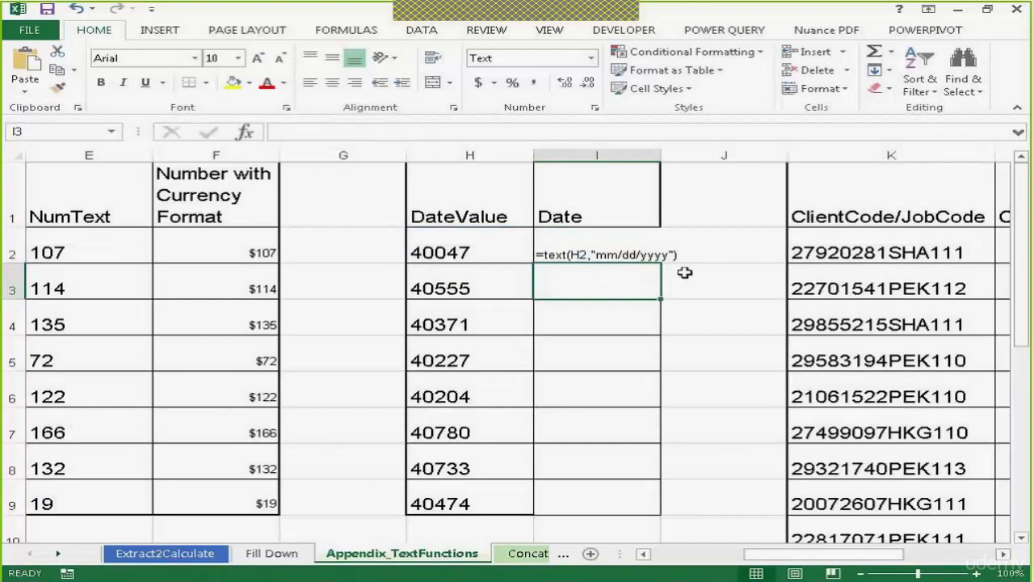
Step: Set the number format of I2 to Short Date and re-enter its existing TEXT formula
{"action": "left_click", "coordinate": [575, 253]}
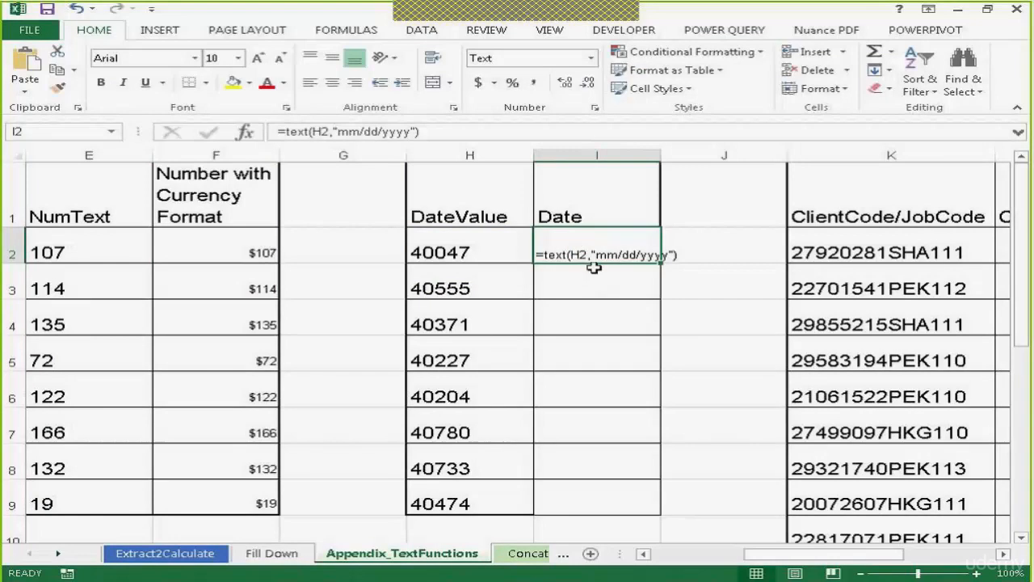
{"action": "left_click", "coordinate": [591, 59]}
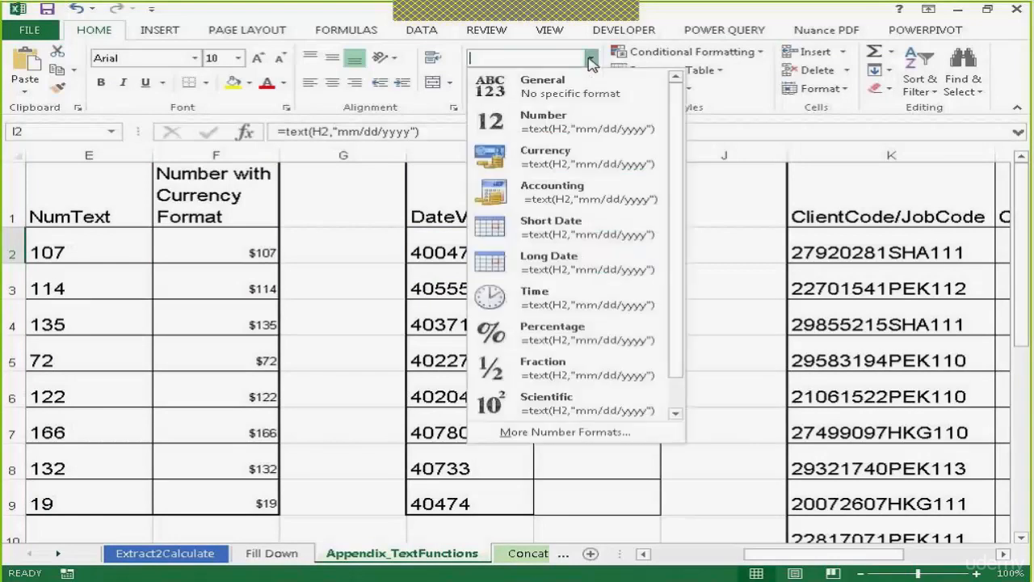
{"action": "left_click", "coordinate": [557, 234]}
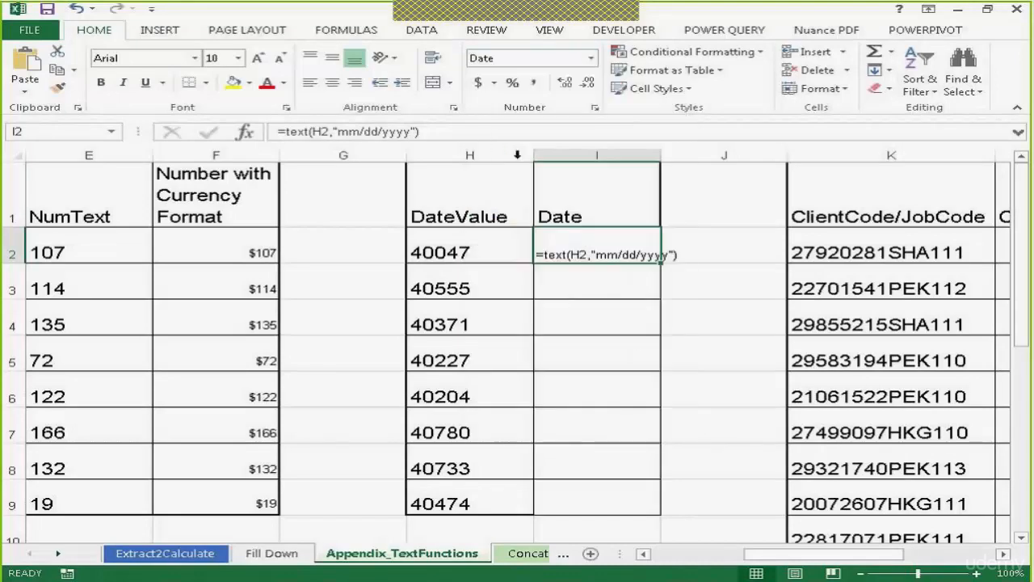
{"action": "left_click", "coordinate": [437, 134]}
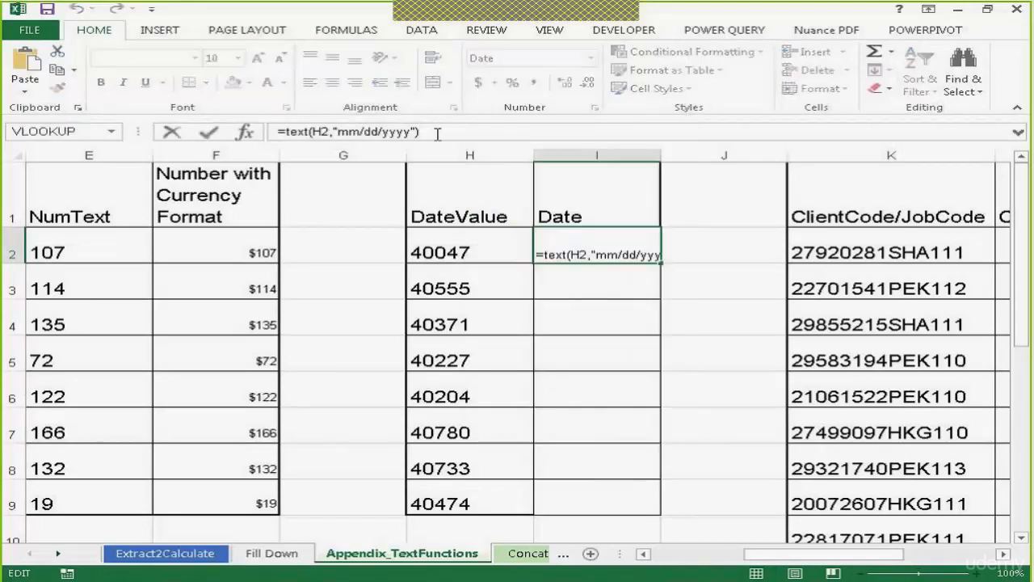
{"action": "key", "text": "Return"}
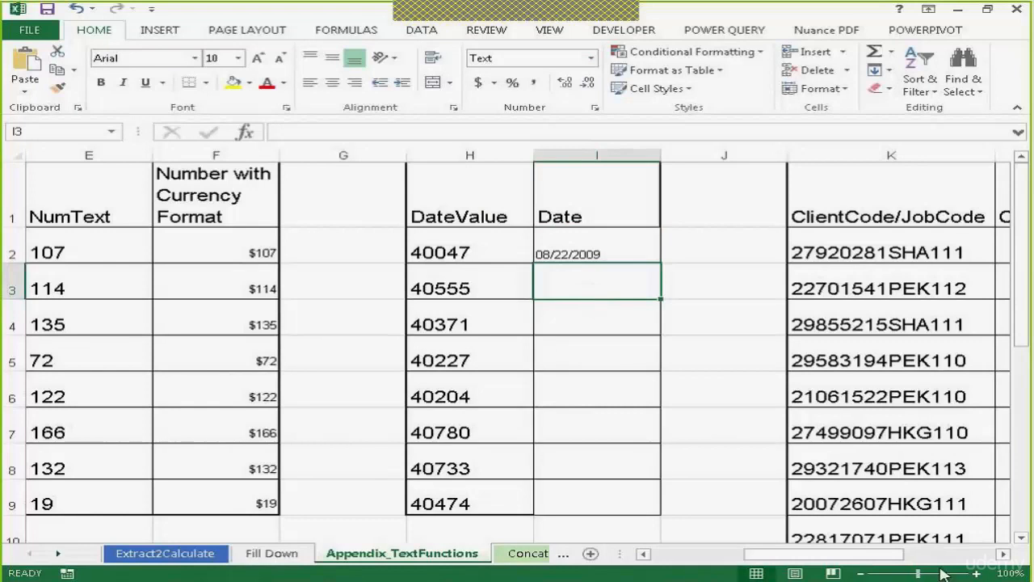
Step: Enter the formula =TEXT(H3,"dd/mm/yyyy") in cell I3 of the Date column
{"action": "left_click_drag", "start_coordinate": [918, 574], "coordinate": [925, 575]}
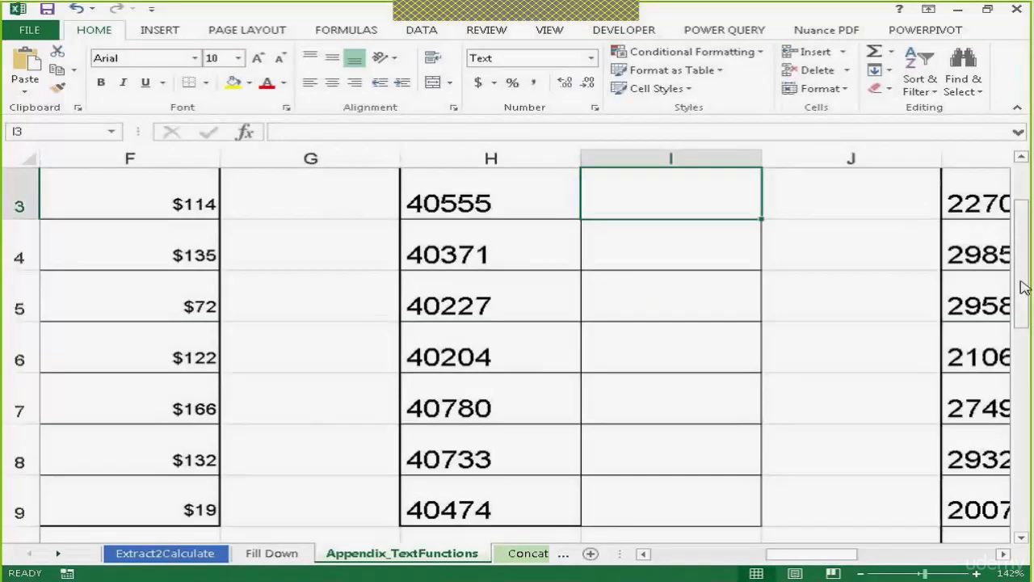
{"action": "scroll", "coordinate": [1024, 279], "scroll_direction": "up", "scroll_amount": 1}
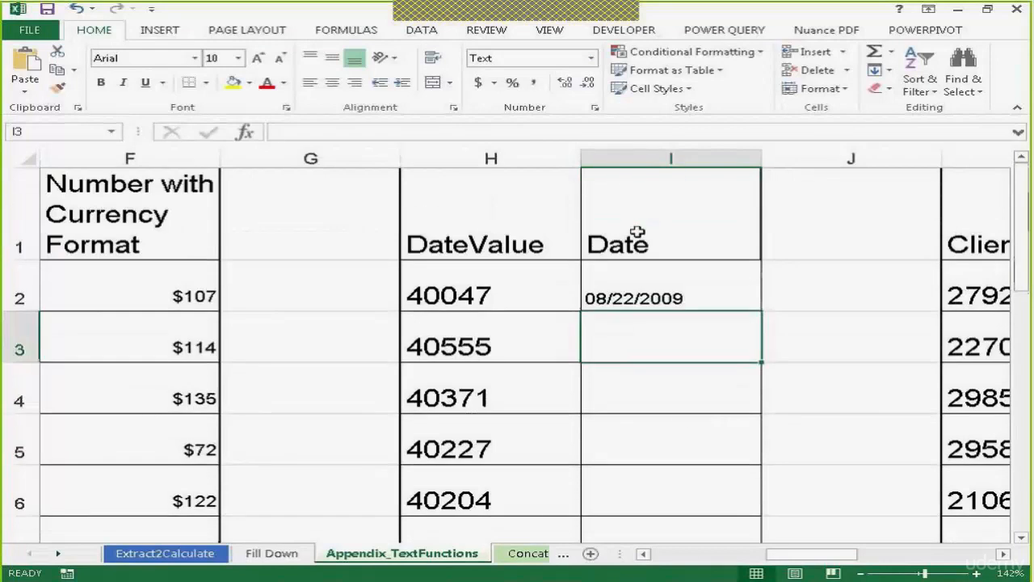
{"action": "double_click", "coordinate": [621, 337]}
{"action": "type", "text": "=text"}
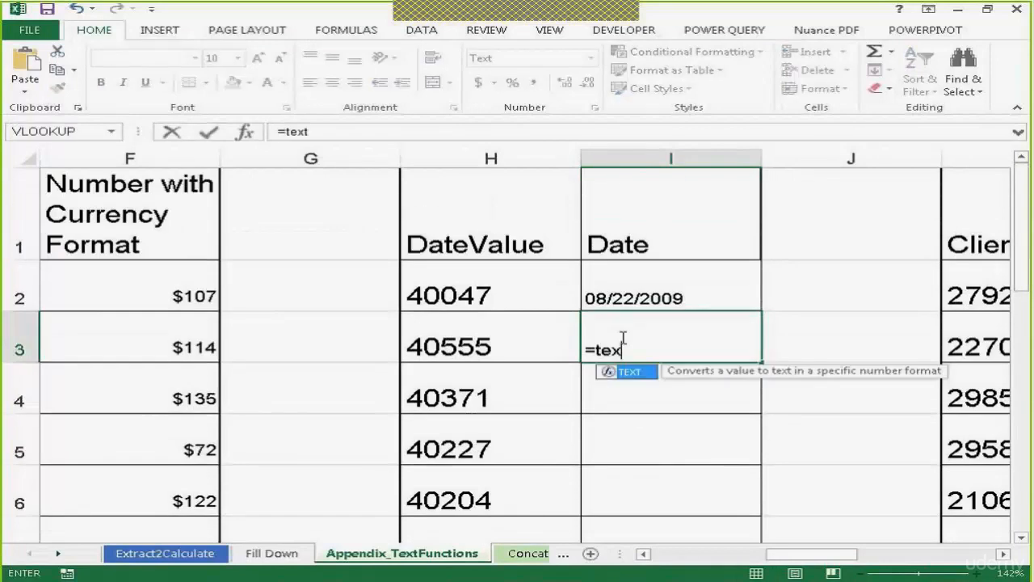
{"action": "type", "text": "("}
{"action": "key", "text": "BackSpace"}
{"action": "type", "text": "("}
{"action": "left_click", "coordinate": [474, 336]}
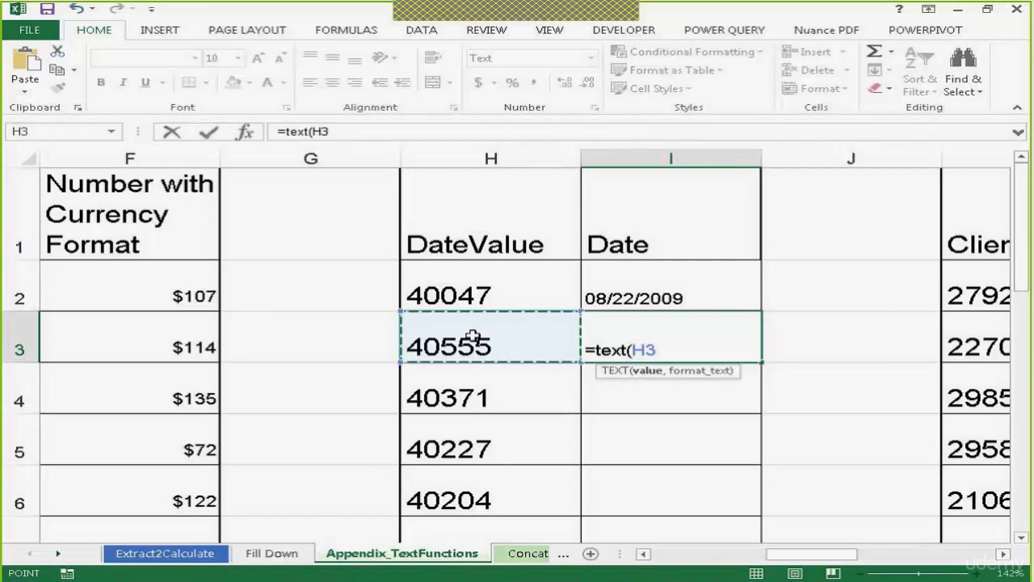
{"action": "type", "text": ","}
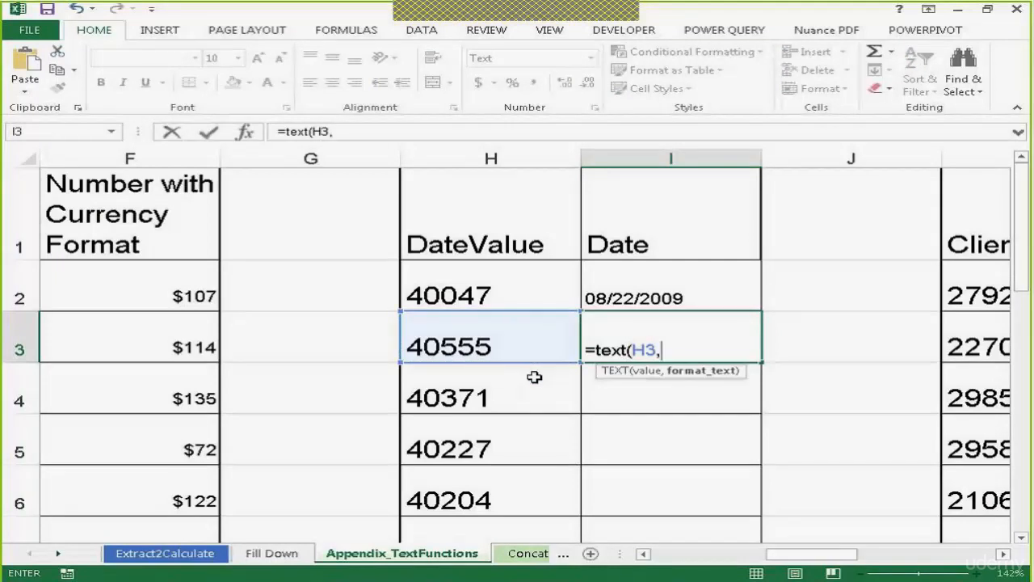
{"action": "type", "text": "\"dd/m"}
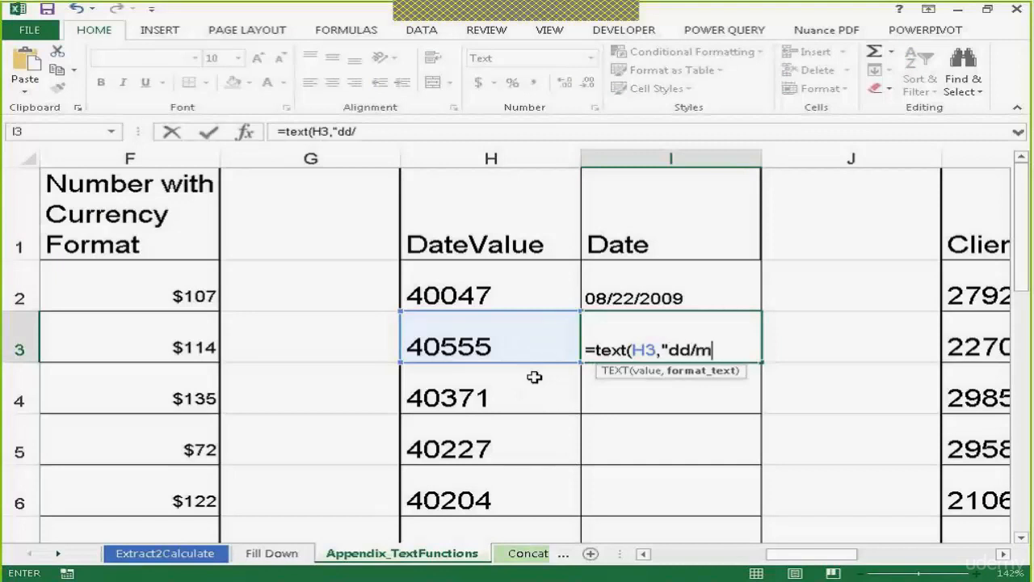
{"action": "type", "text": "m/yyyy\")"}
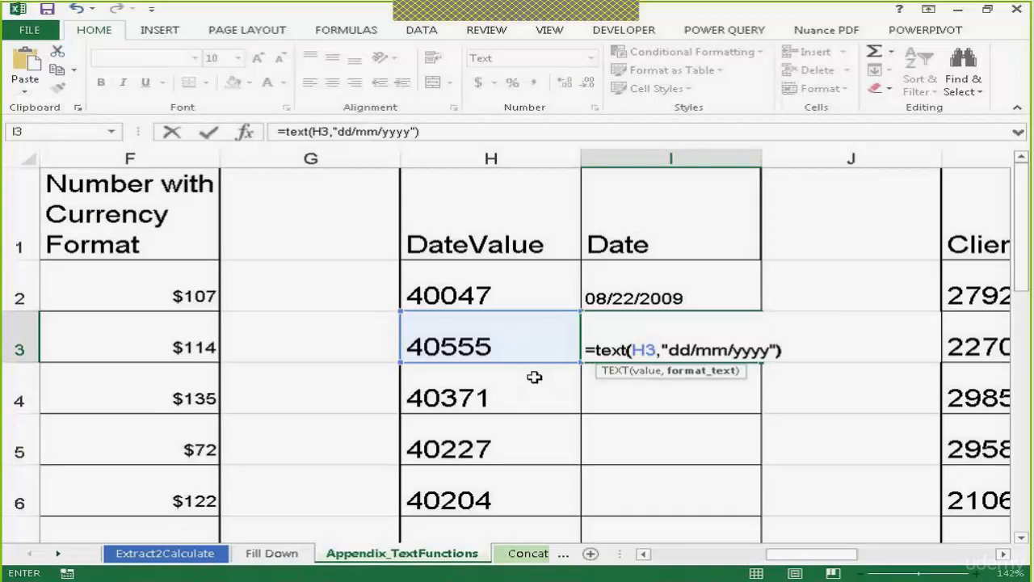
{"action": "key", "text": "Return"}
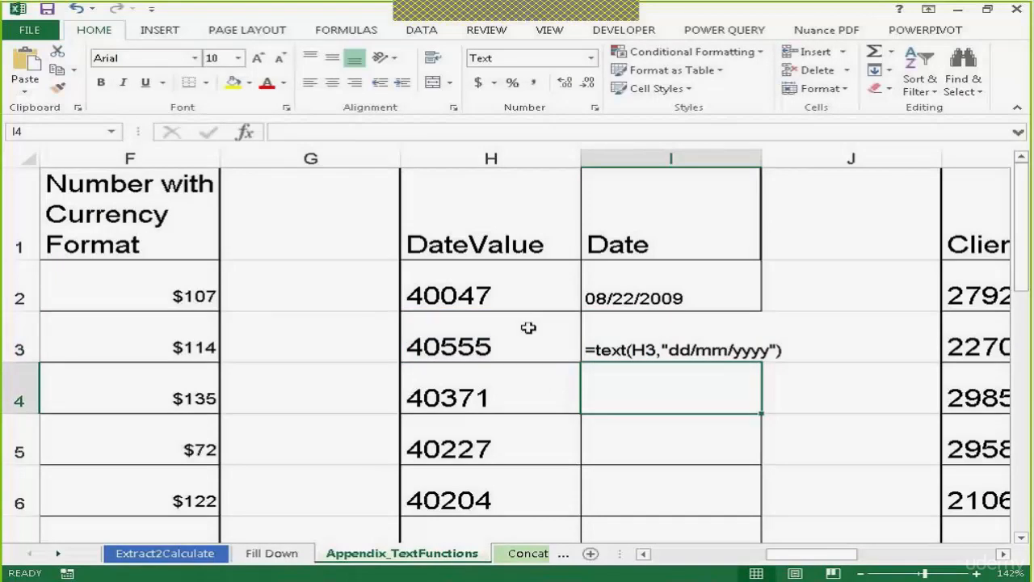
Step: Set the number format of I3 to Long Date and re-enter its existing TEXT formula
{"action": "left_click", "coordinate": [691, 342]}
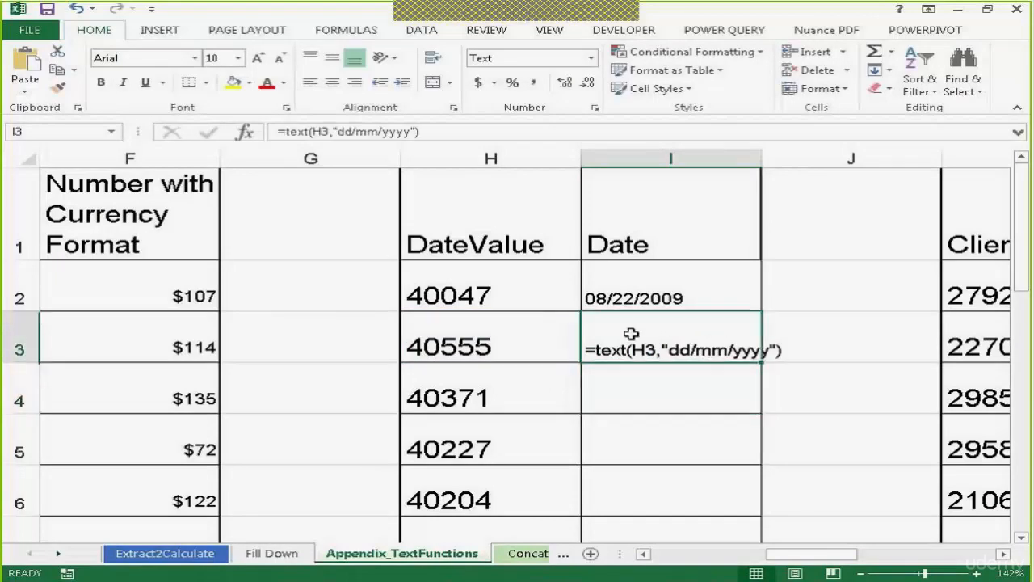
{"action": "left_click", "coordinate": [592, 61]}
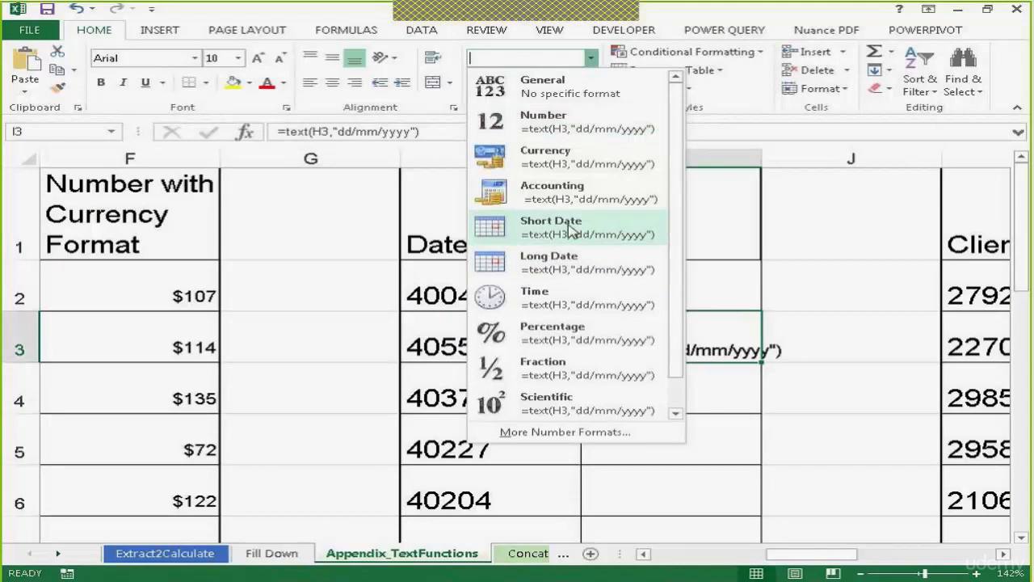
{"action": "left_click", "coordinate": [561, 260]}
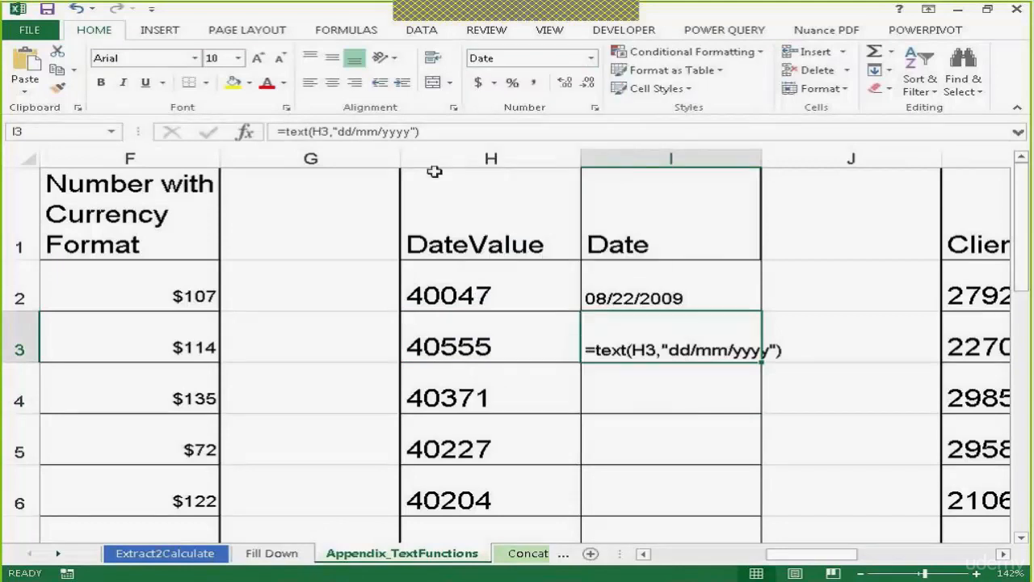
{"action": "left_click", "coordinate": [443, 136]}
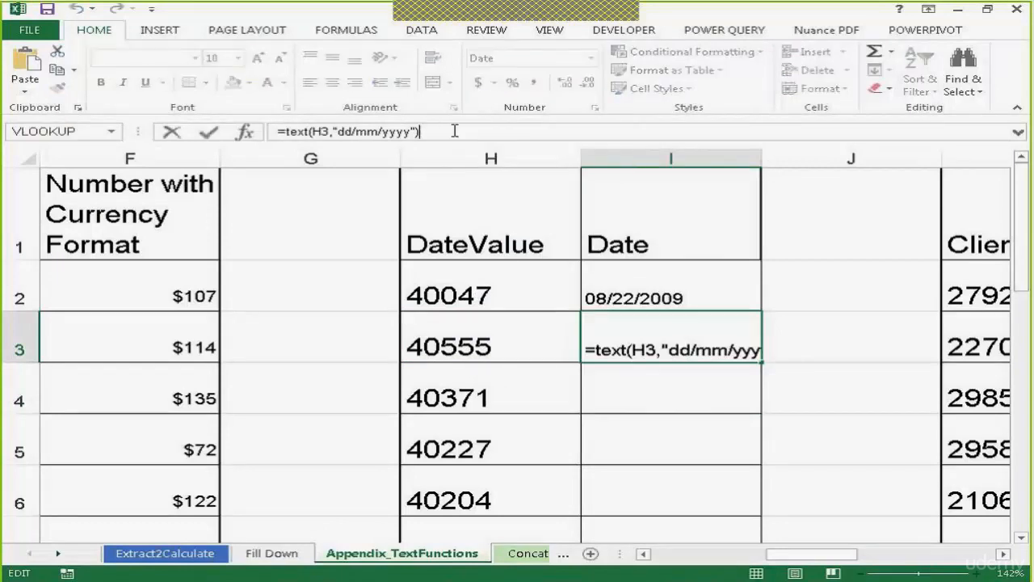
{"action": "key", "text": "Return"}
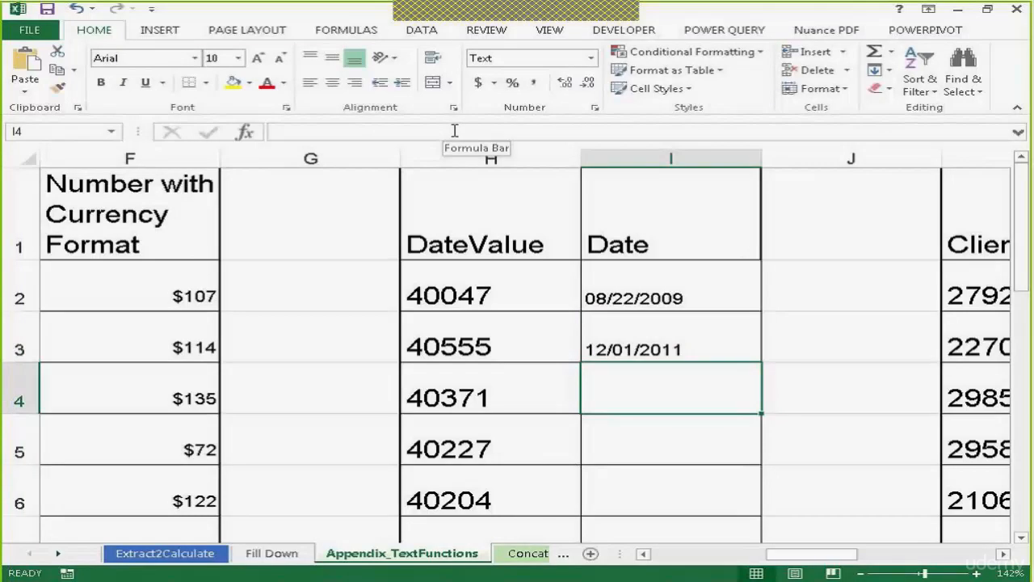
Step: Fill the TEXT formula from I3 down the rest of the Date column
{"action": "left_click", "coordinate": [715, 346]}
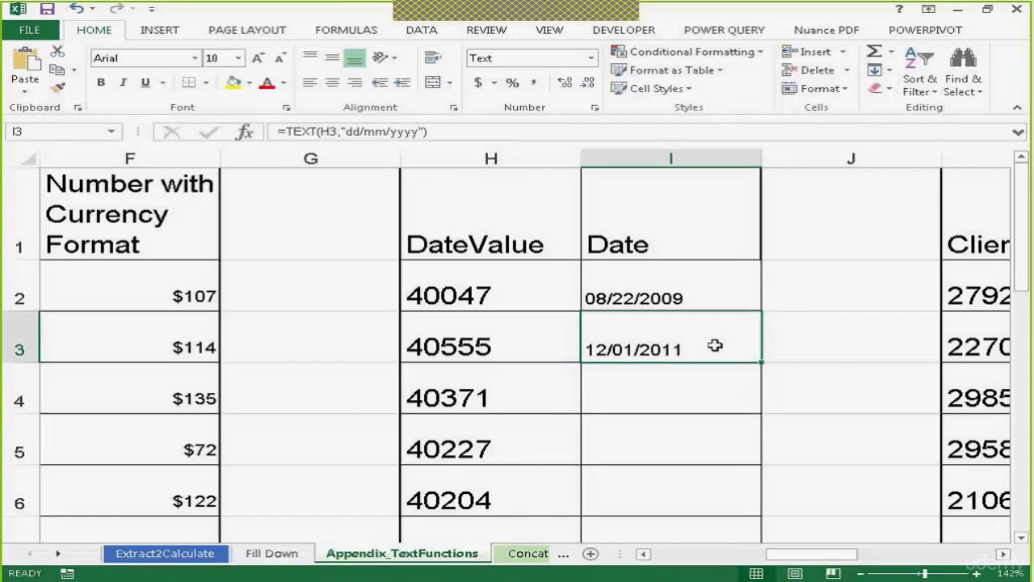
{"action": "double_click", "coordinate": [763, 364]}
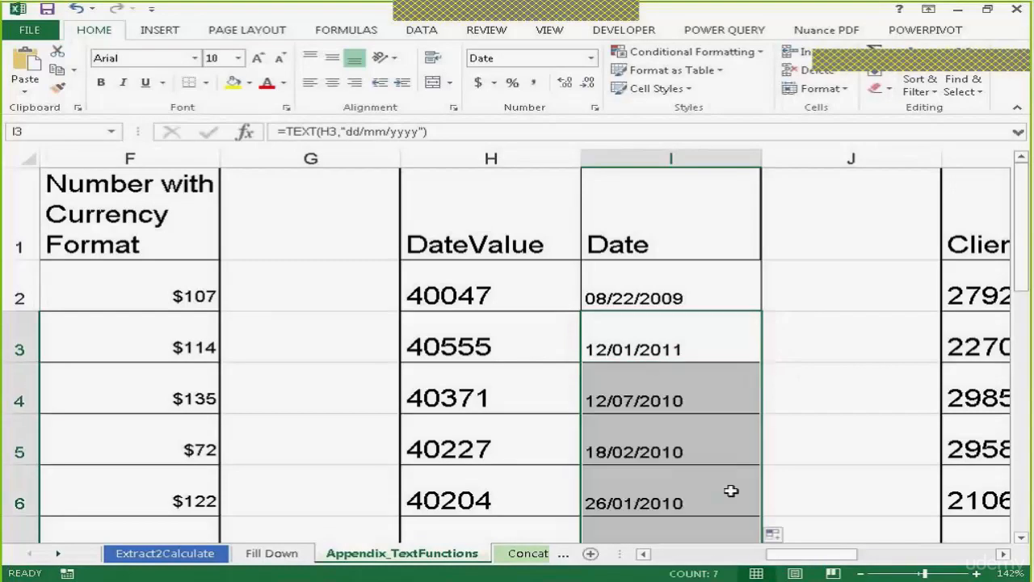
Step: Enter the leading eight-digit client code from K2 in cell L2, and Flash Fill the rest of the Client Code column
{"action": "left_click_drag", "start_coordinate": [1022, 300], "coordinate": [1020, 305]}
{"action": "left_click_drag", "start_coordinate": [810, 552], "coordinate": [923, 572]}
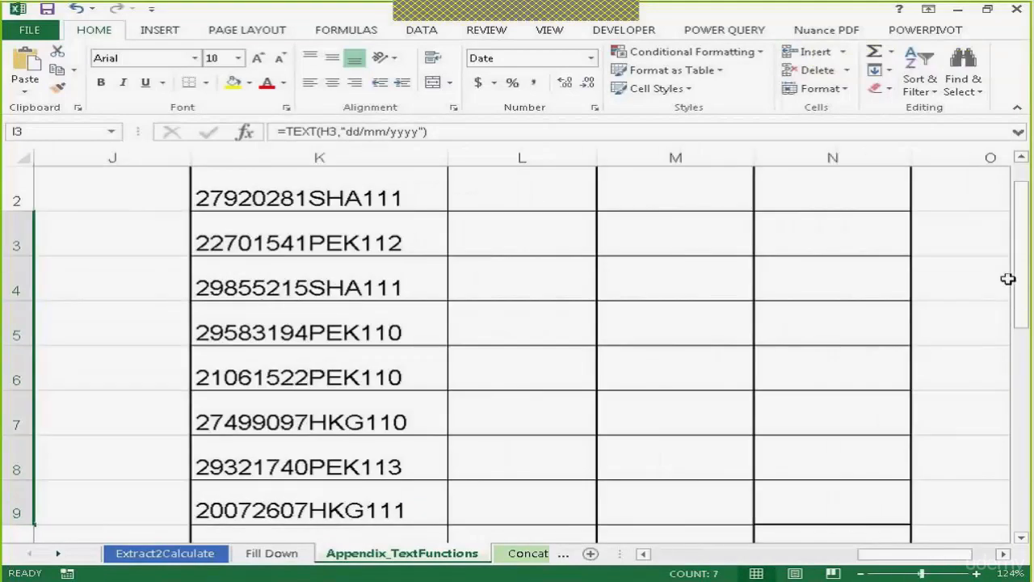
{"action": "left_click_drag", "start_coordinate": [1022, 279], "coordinate": [1024, 249]}
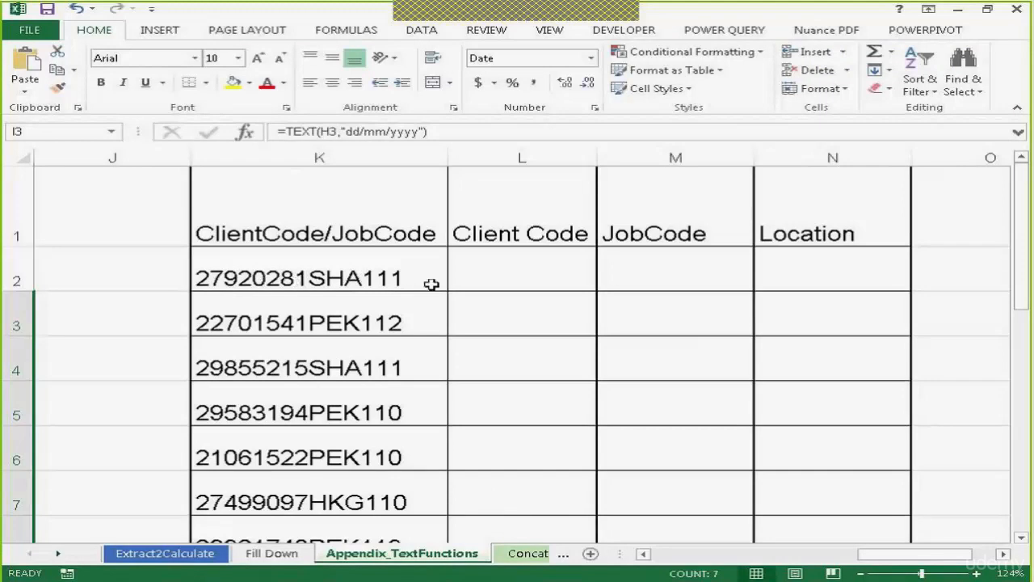
{"action": "left_click", "coordinate": [543, 263]}
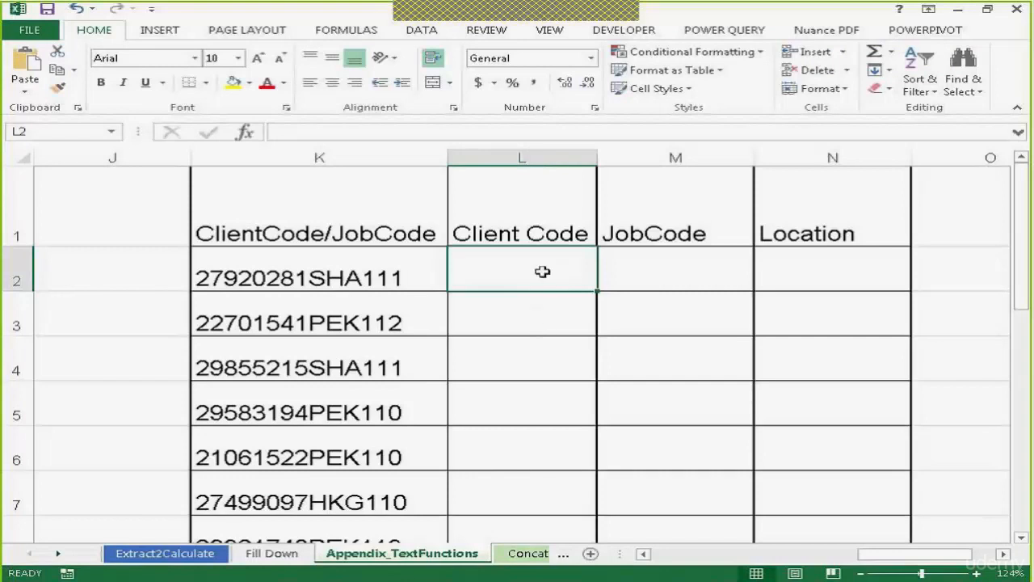
{"action": "type", "text": "279"}
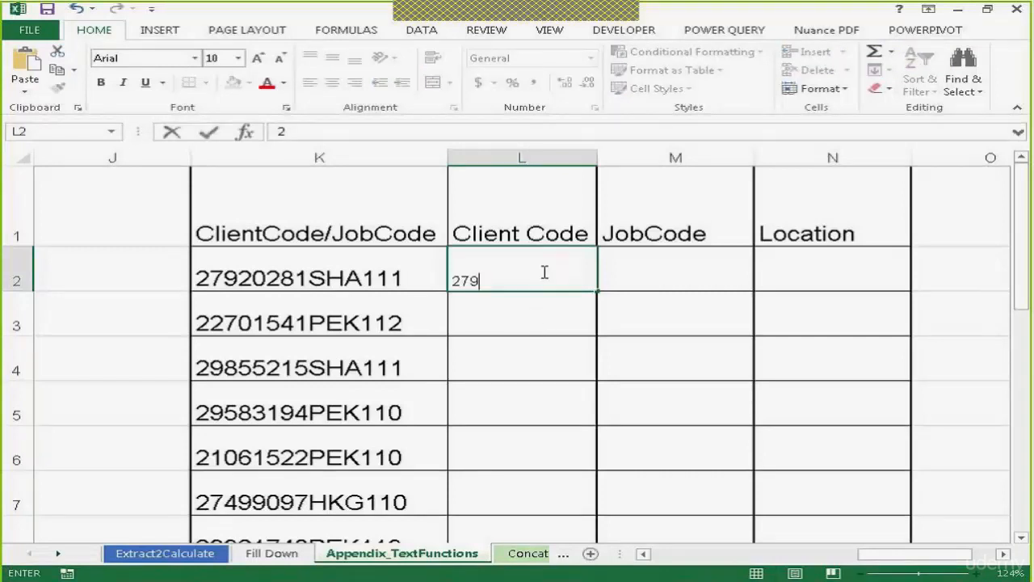
{"action": "type", "text": "202"}
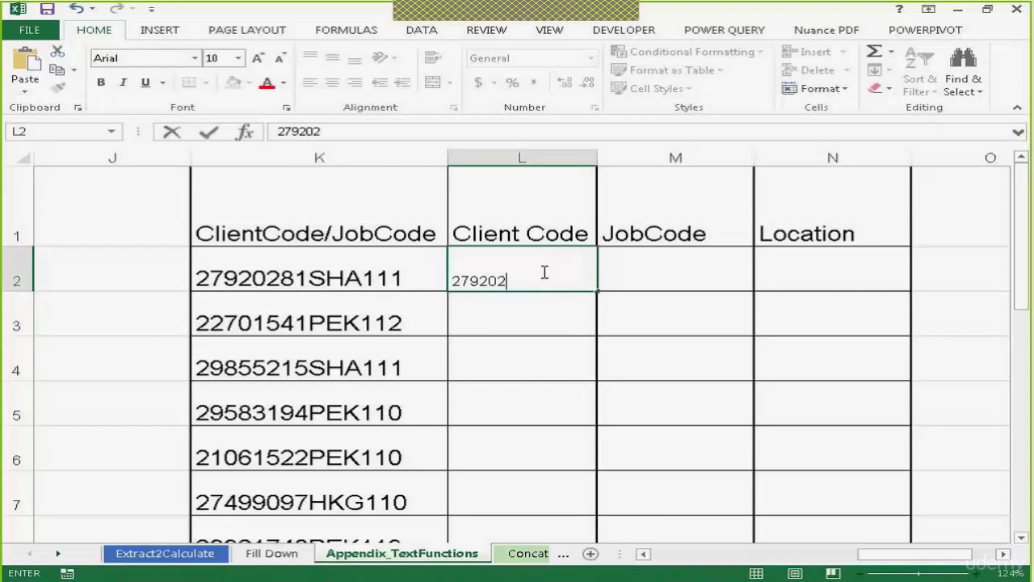
{"action": "type", "text": "81"}
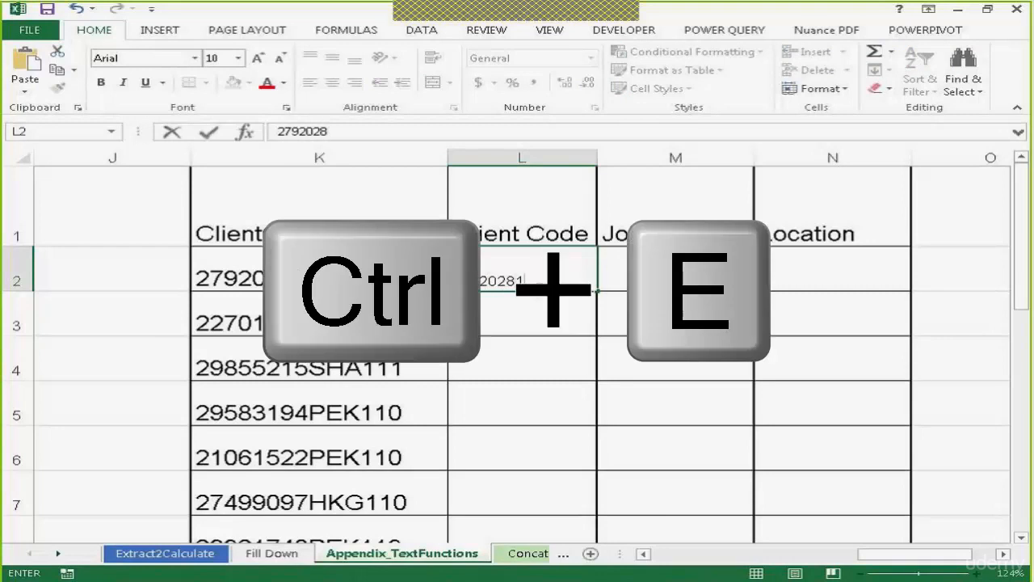
{"action": "key", "text": "Return"}
{"action": "key", "text": "ctrl+e"}
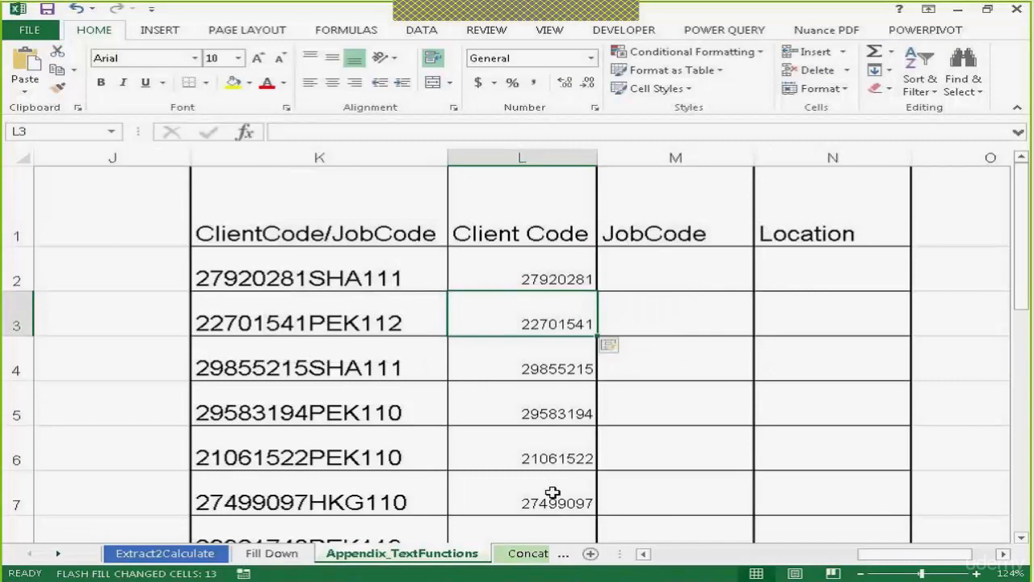
Step: Enter the job code 111 in cell M2 and Flash Fill the rest of the JobCode column
{"action": "left_click", "coordinate": [666, 279]}
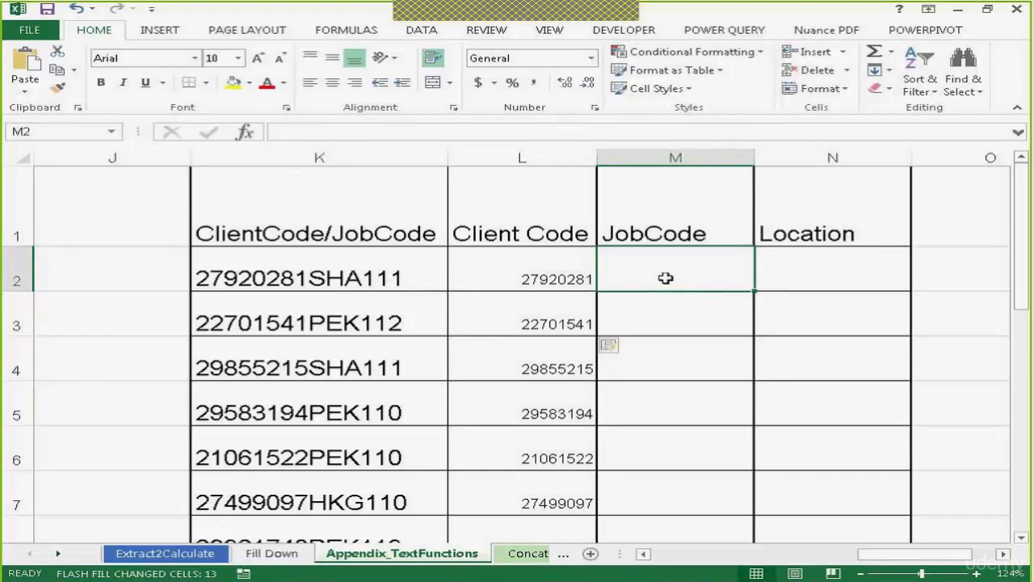
{"action": "type", "text": "111"}
{"action": "left_click", "coordinate": [649, 320]}
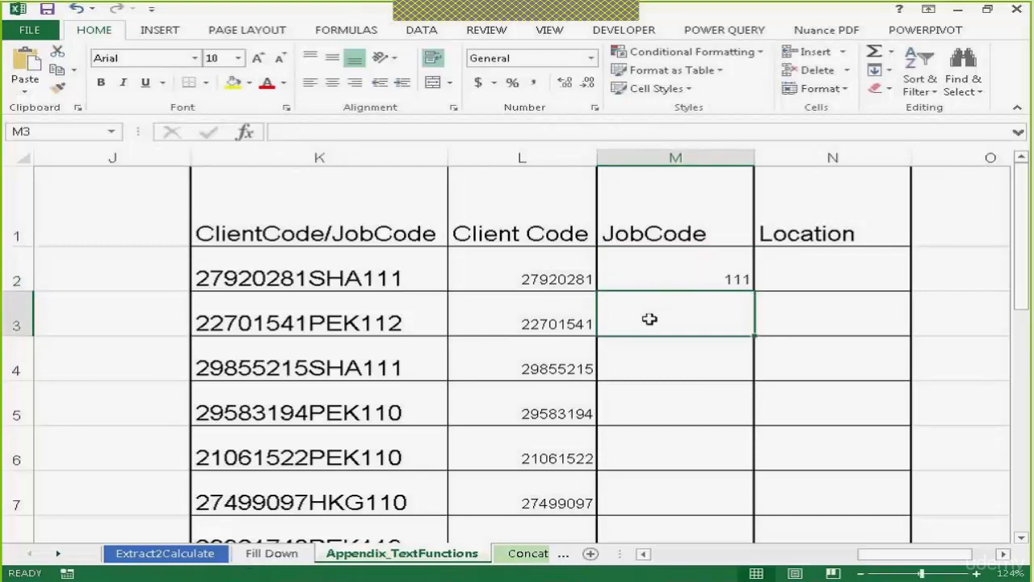
{"action": "key", "text": "ctrl+e"}
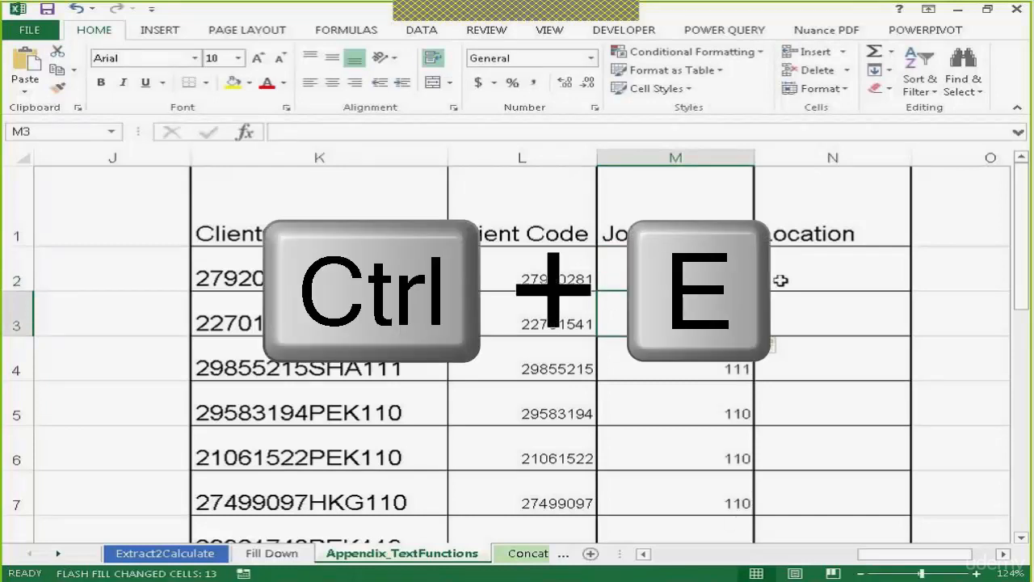
Step: Enter the location code SHA in cell N2 and Flash Fill the rest of the Location column
{"action": "left_click", "coordinate": [860, 268]}
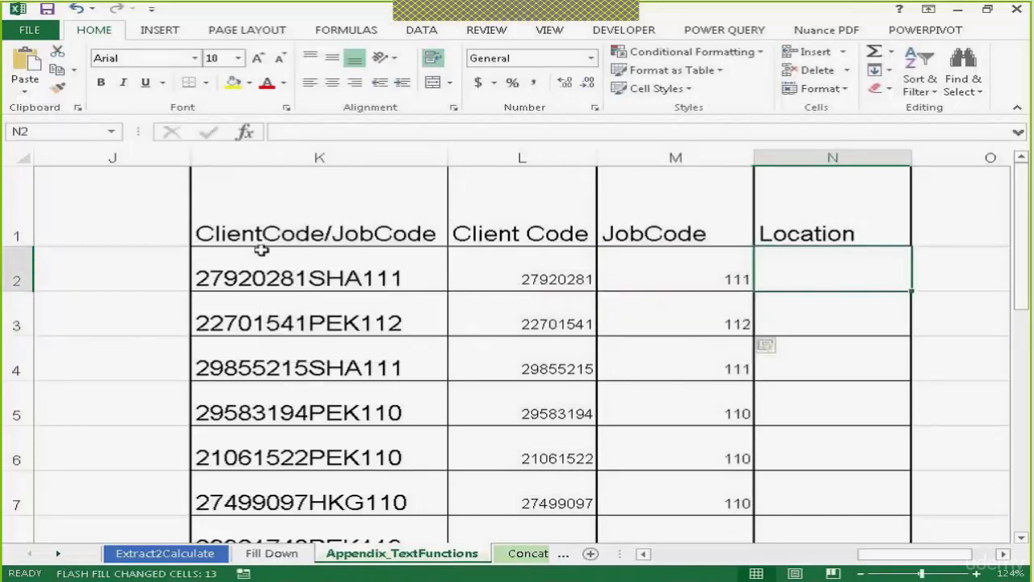
{"action": "left_click", "coordinate": [647, 437]}
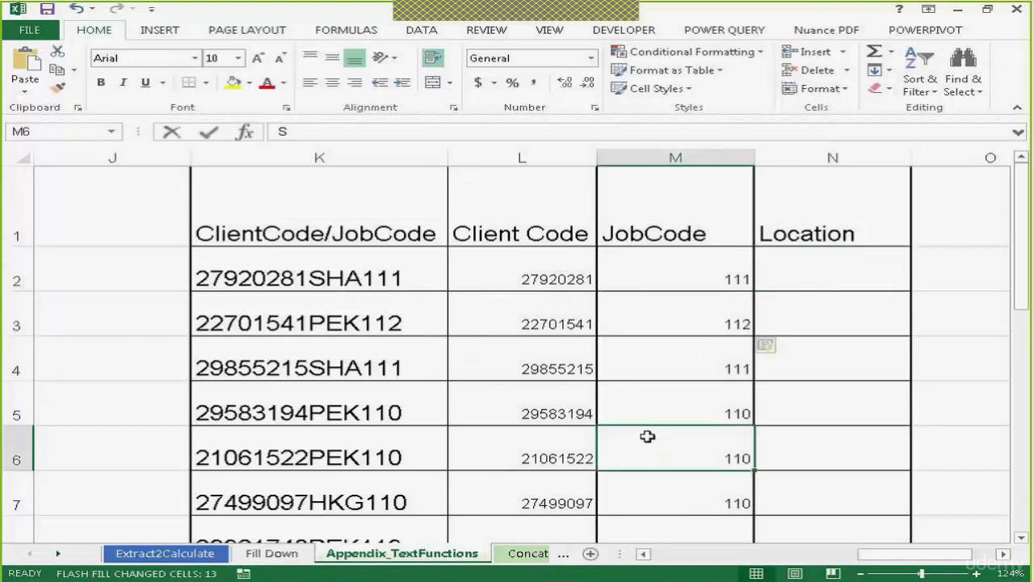
{"action": "key", "text": "Escape"}
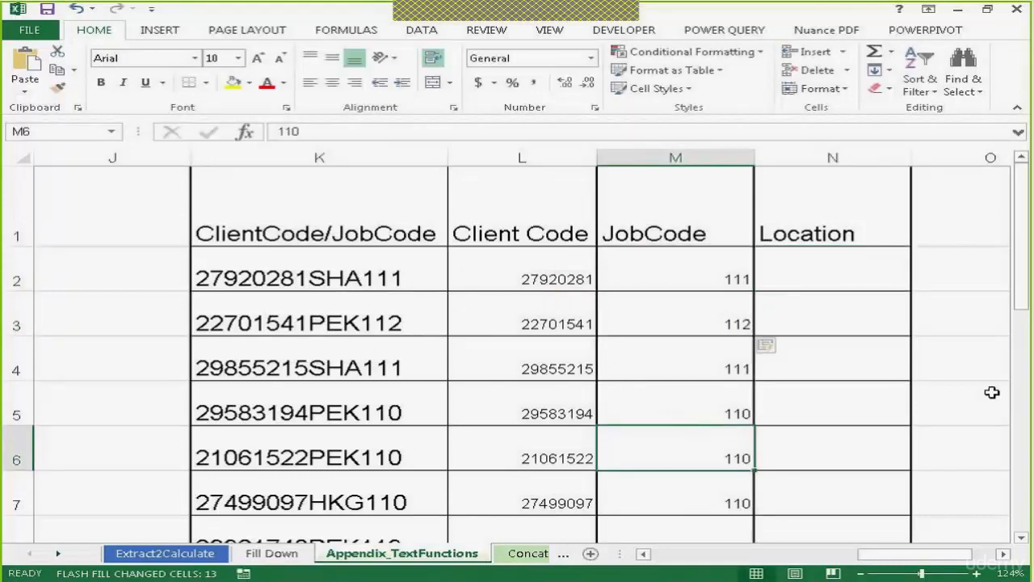
{"action": "left_click", "coordinate": [865, 281]}
{"action": "type", "text": "SHA"}
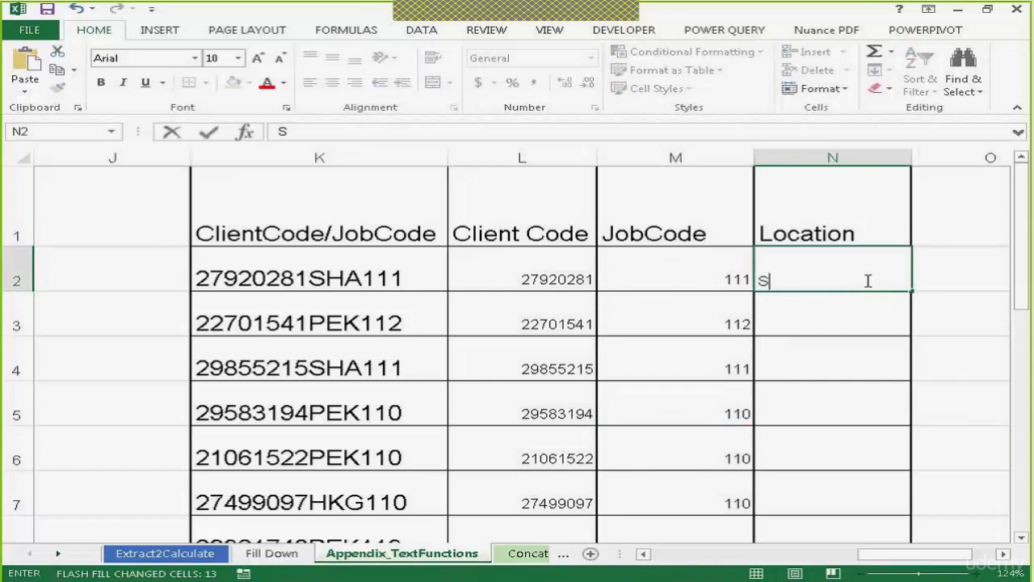
{"action": "left_click", "coordinate": [815, 323]}
{"action": "key", "text": "ctrl+e"}
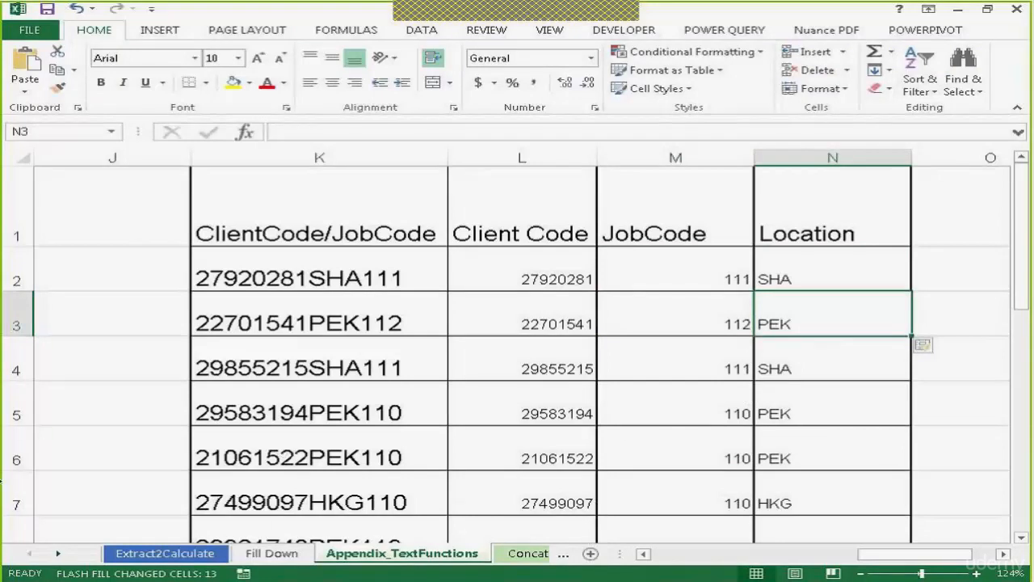
Step: Switch to the Concatenate_fullname worksheet
{"action": "left_click", "coordinate": [58, 553]}
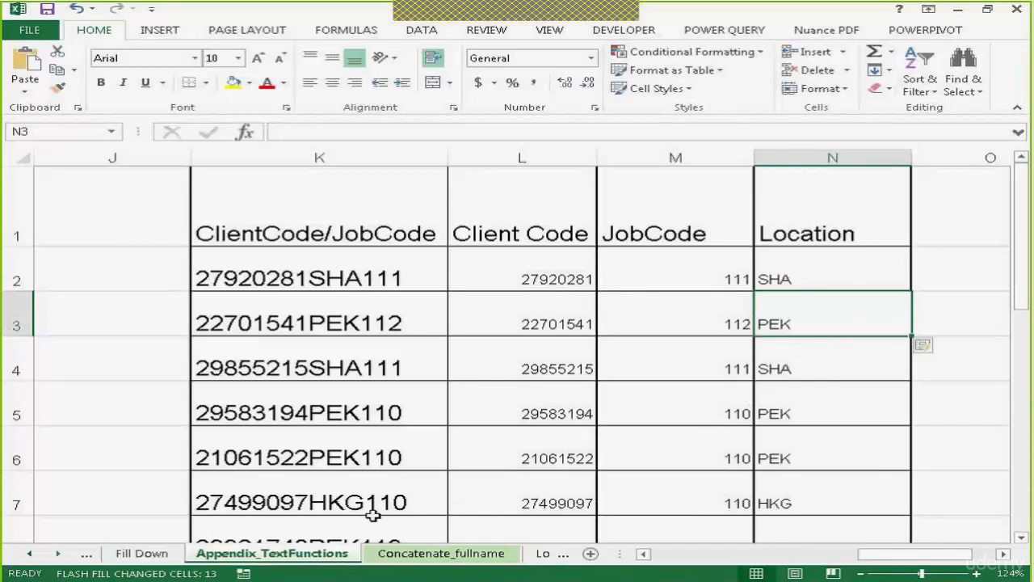
{"action": "left_click", "coordinate": [417, 556]}
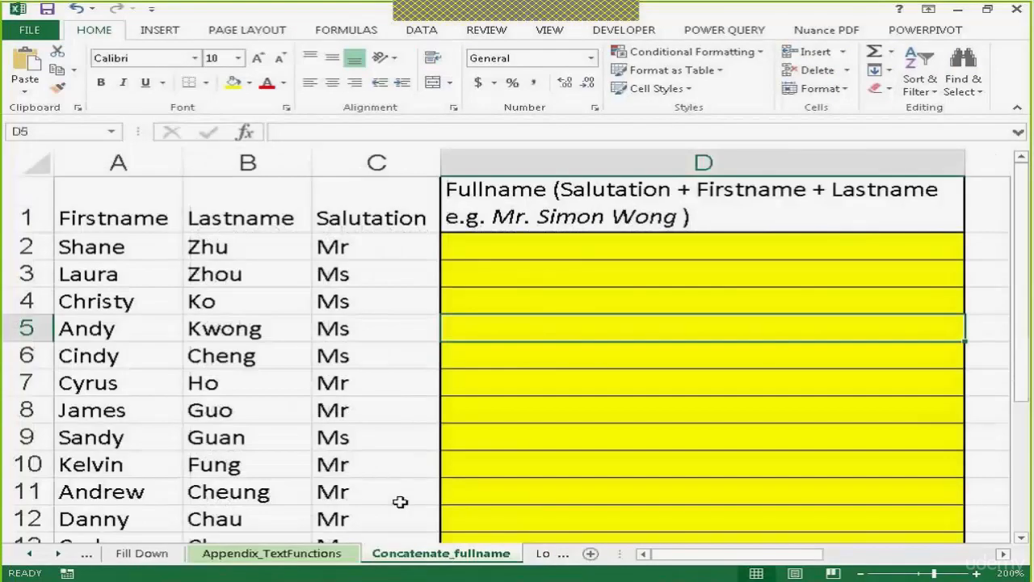